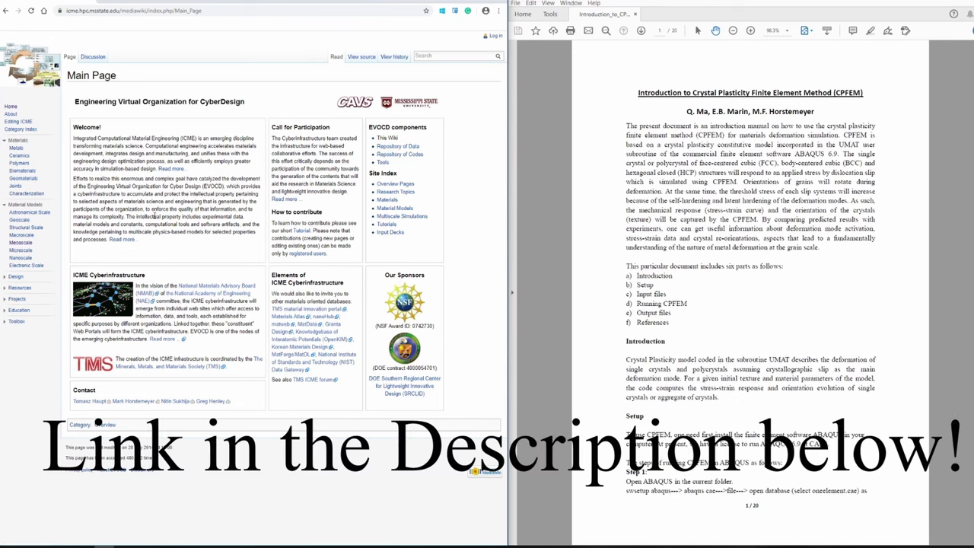
Step: Go to the Mesoscale category page from the wiki's Material Models sidebar
left_click(26, 248)
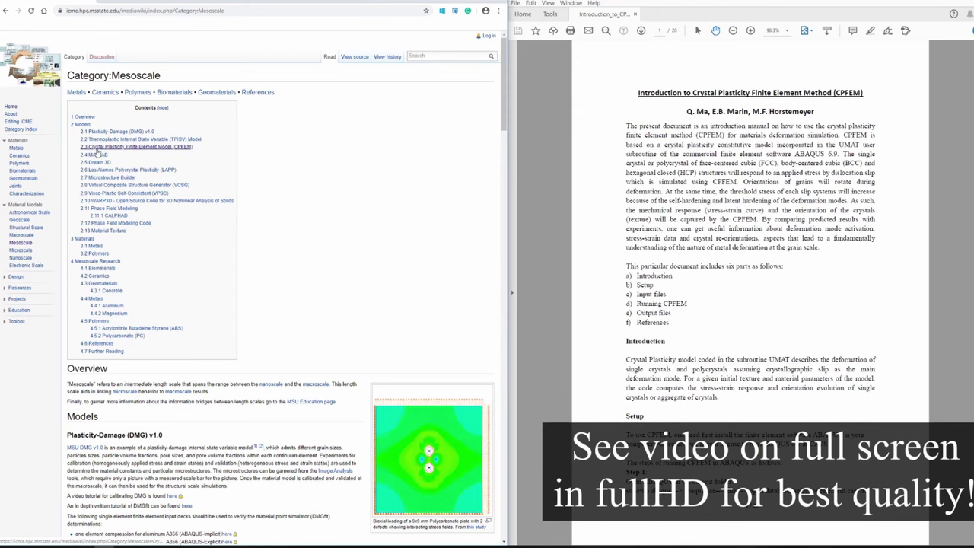
Step: Jump to the CPFEM section and open the aluminum umat_xtal.f Fortran source
left_click(149, 152)
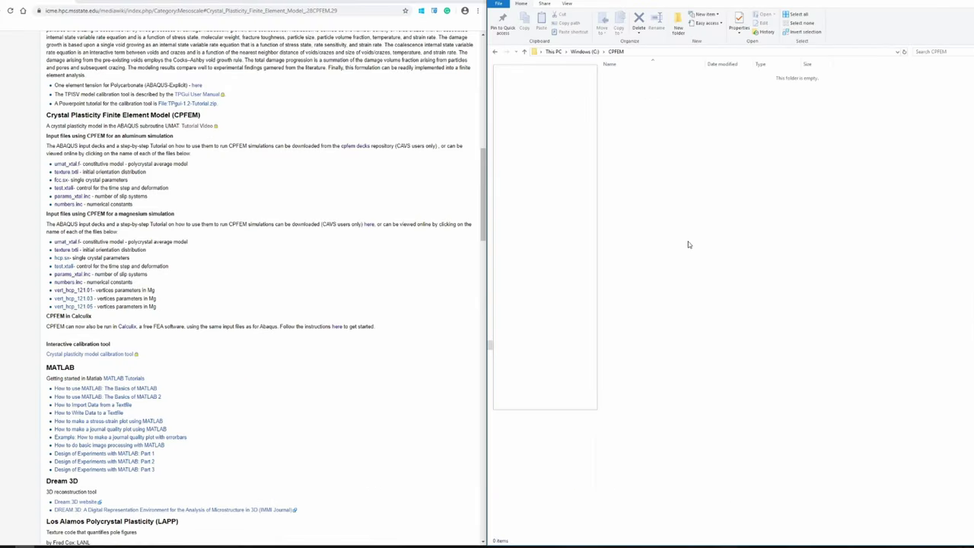
left_click(67, 164)
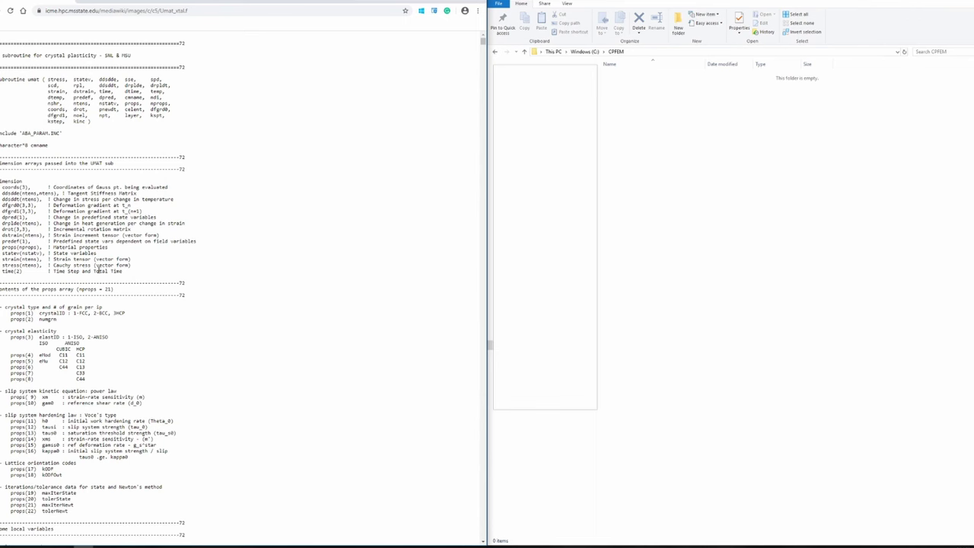
Step: Copy the whole umat_xtal.f source into a new Notepad++ document
key("ctrl+a")
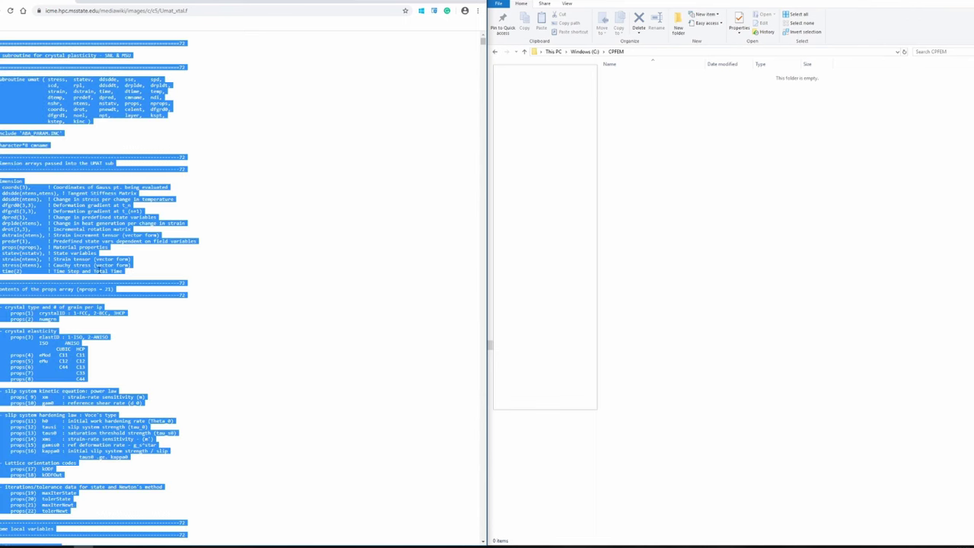
left_click(118, 542)
left_click(619, 324)
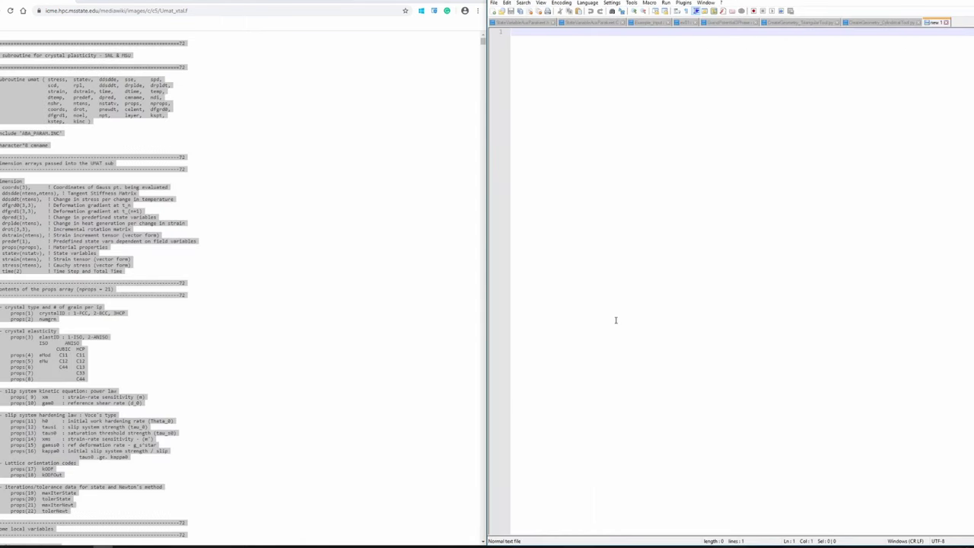
key("ctrl+v")
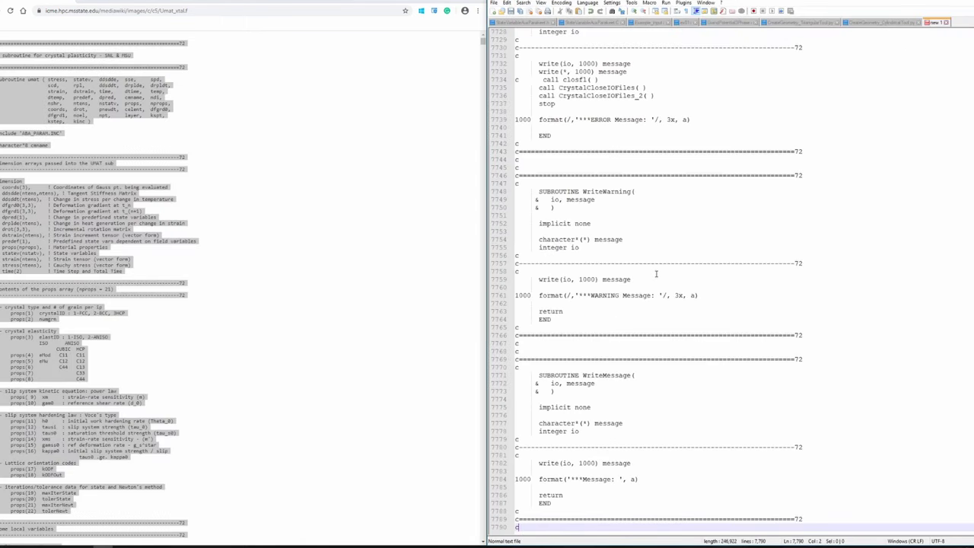
Step: Save the document as umat_xtal.for in the CPFEM folder
key("ctrl+s")
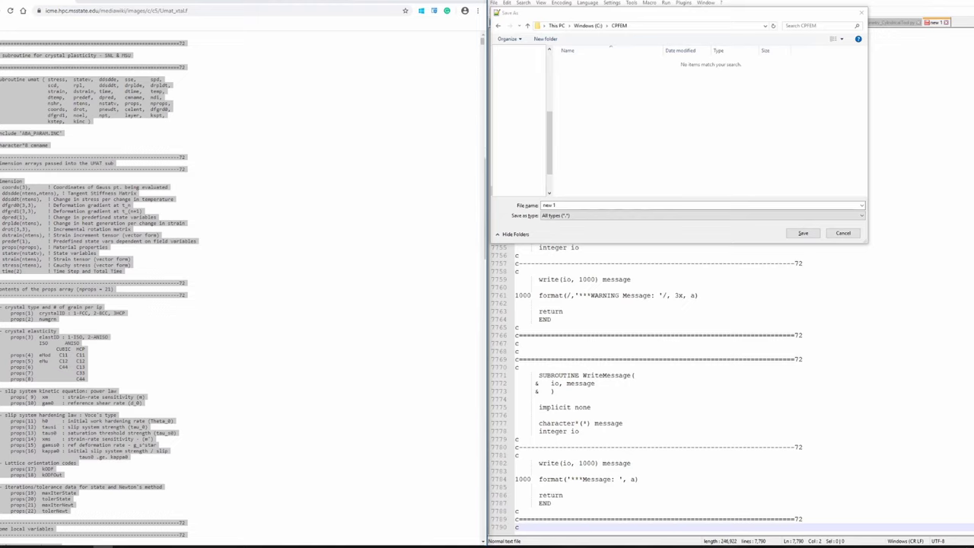
key("alt+Left")
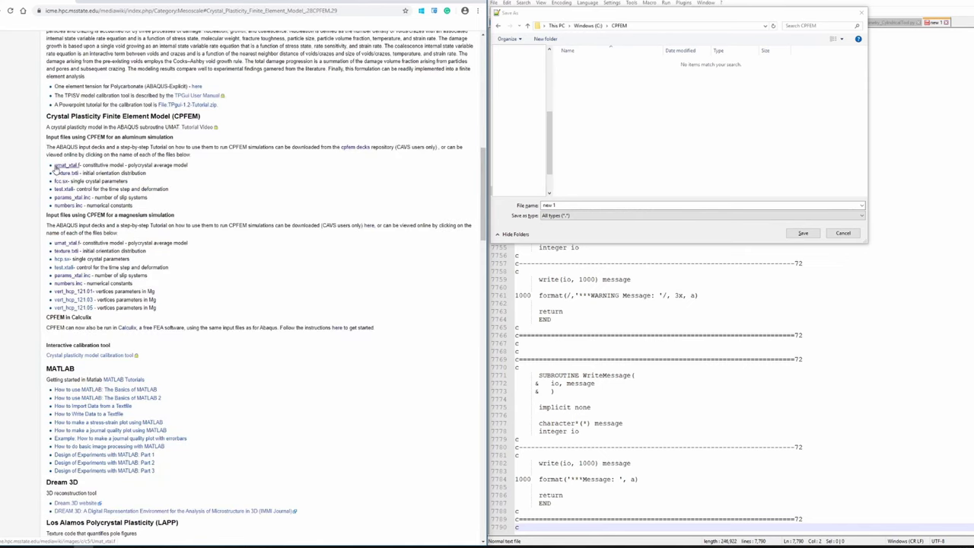
left_click_drag(54, 166, 82, 165)
key("ctrl+c")
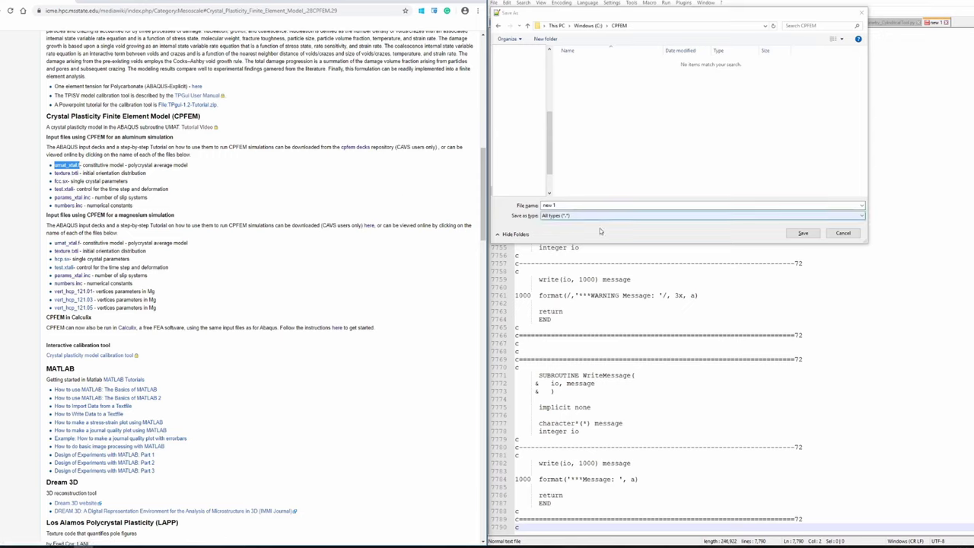
left_click(565, 204)
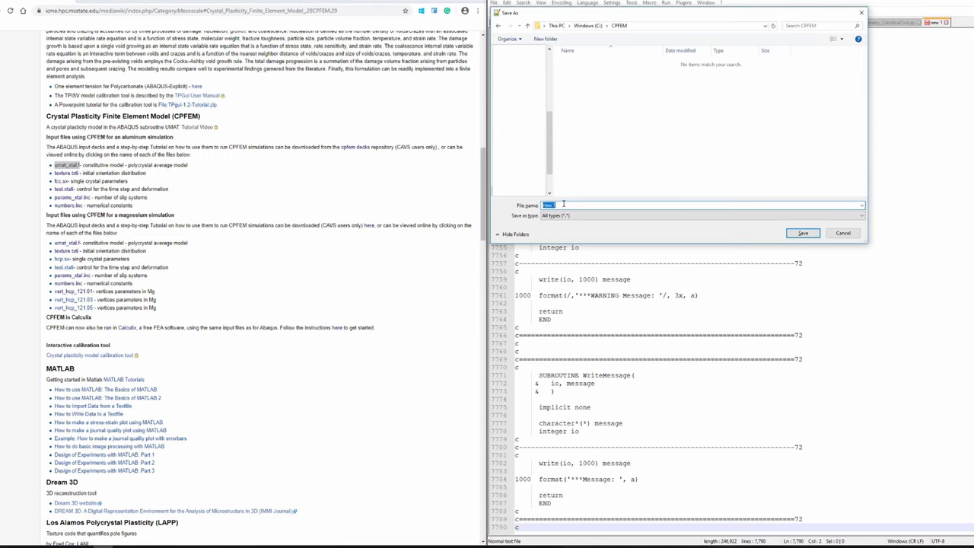
key("ctrl+v")
type("or")
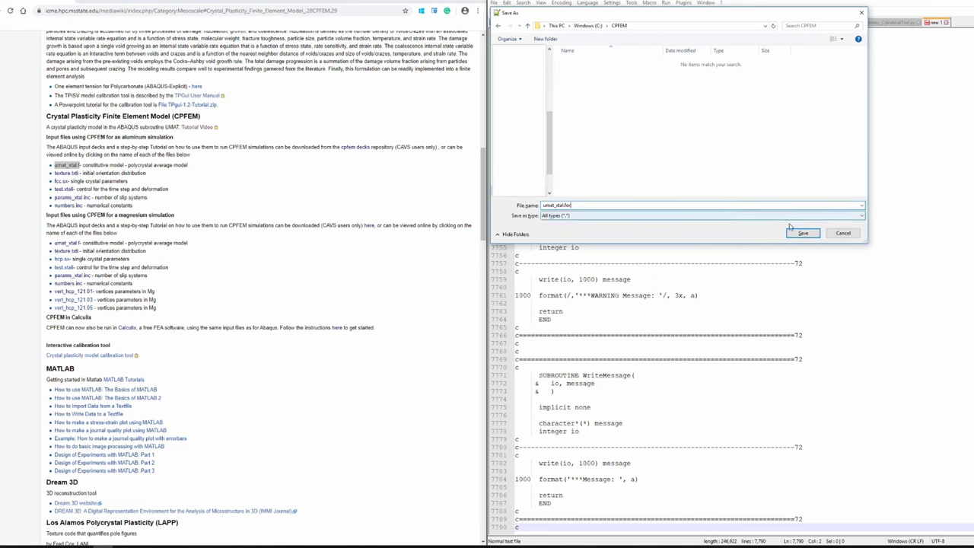
left_click(799, 232)
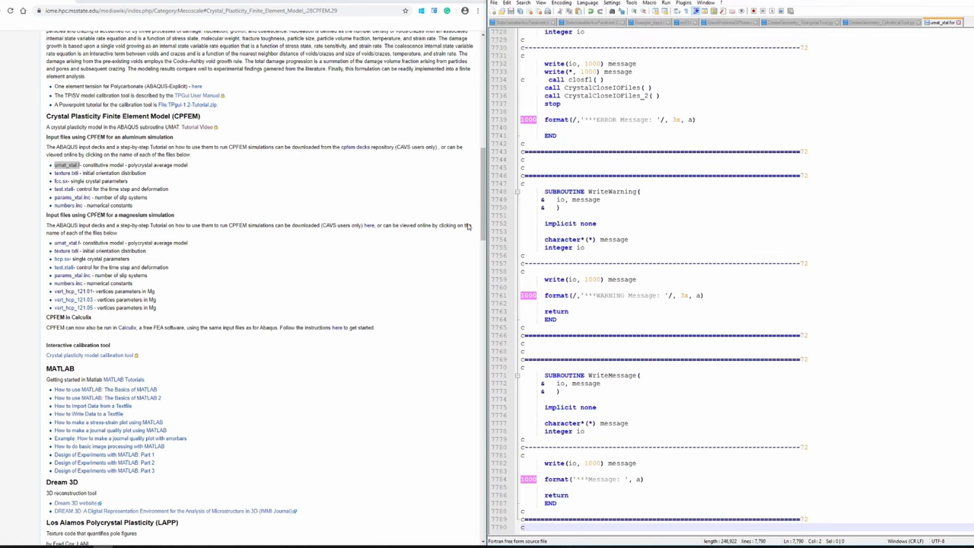
Step: Open texture.txti, copy its orientation data table, and check the CPFEM folder's saved files
left_click(63, 174)
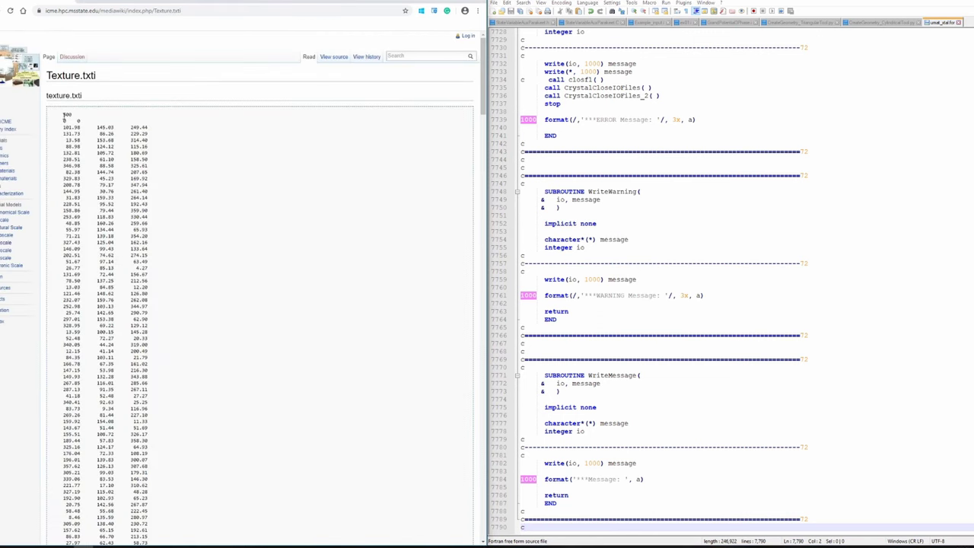
left_click_drag(67, 128, 155, 481)
key("alt+Tab")
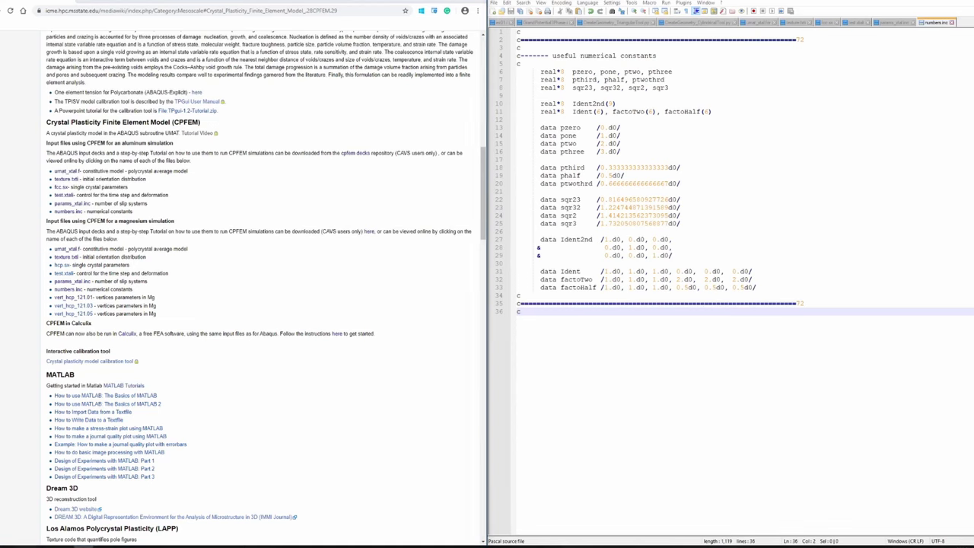
key("alt+Tab")
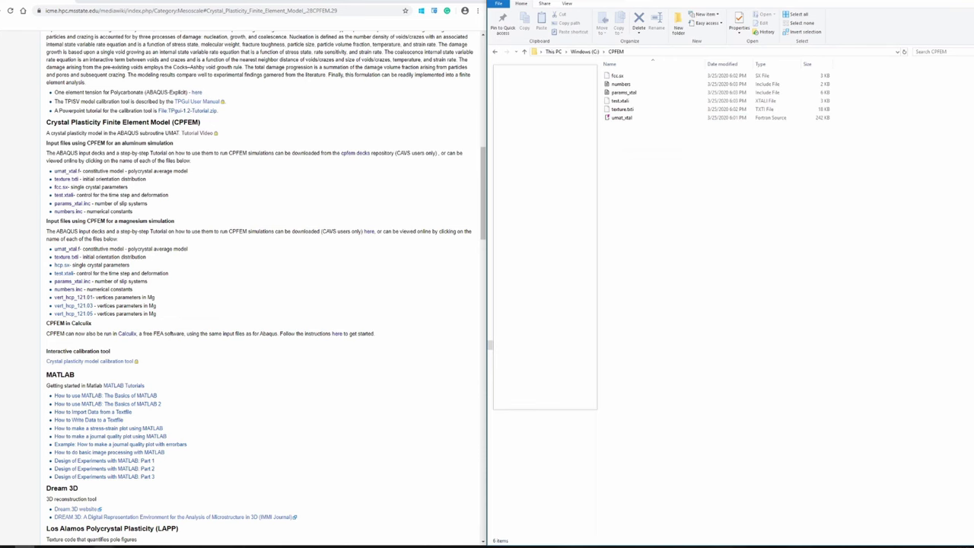
Step: Review umat_xtal.for and texture.txti, noting the value 500, then the fcc.sx parameters
left_click(104, 546)
left_click(759, 22)
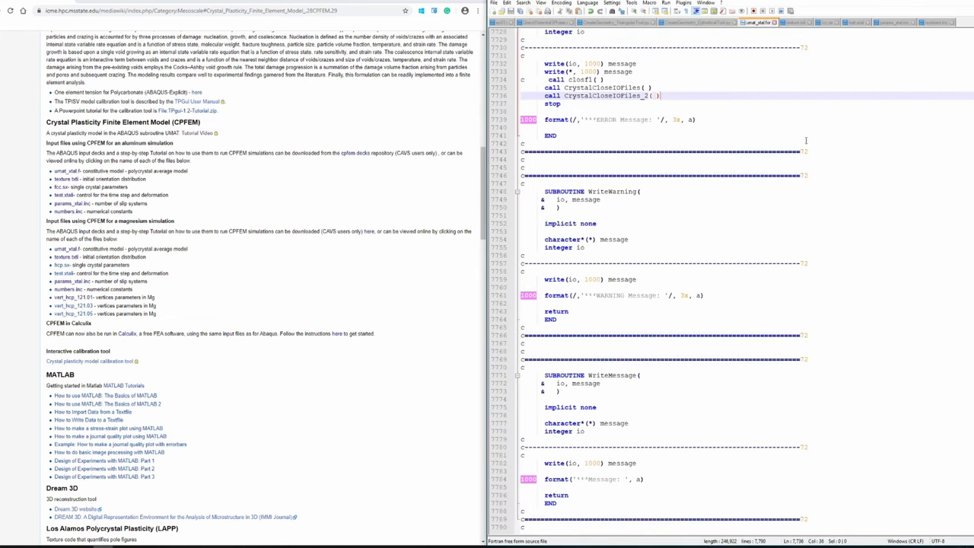
left_click(794, 23)
left_click(951, 248)
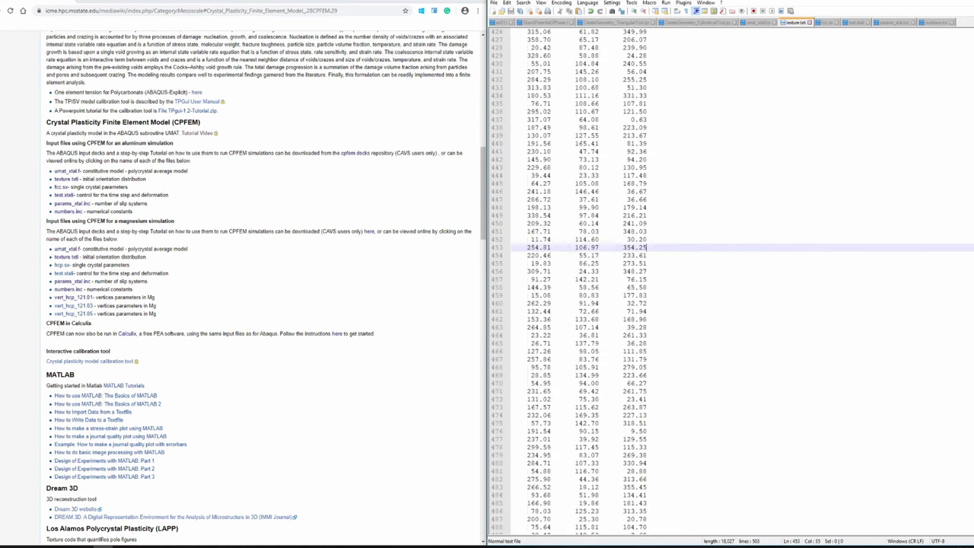
scroll(731, 281, "up", 20)
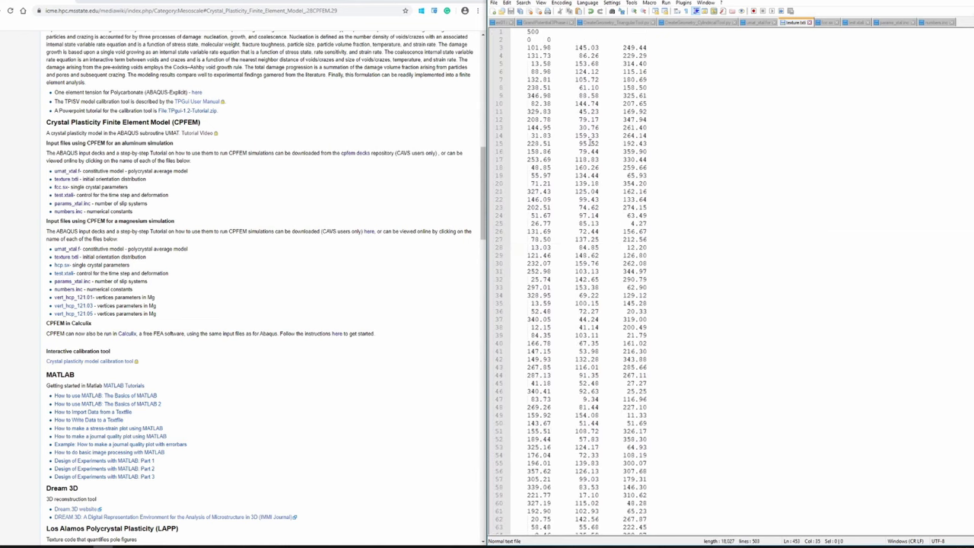
left_click_drag(539, 31, 523, 31)
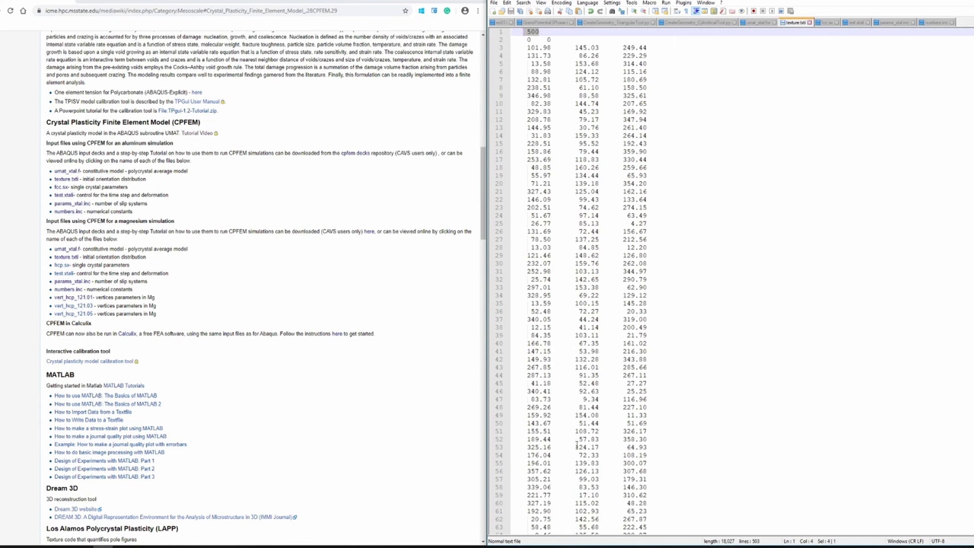
left_click(826, 25)
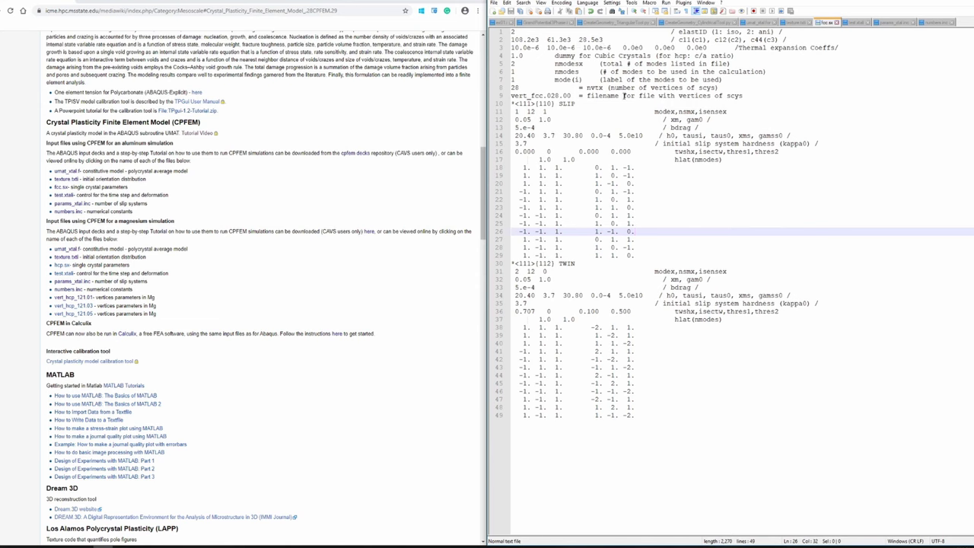
Step: Check test.xtal's leading 1, view params_xtal.inc and numbers.inc, then return to File Explorer
key("ctrl+Tab")
scroll(580, 192, "up", 2)
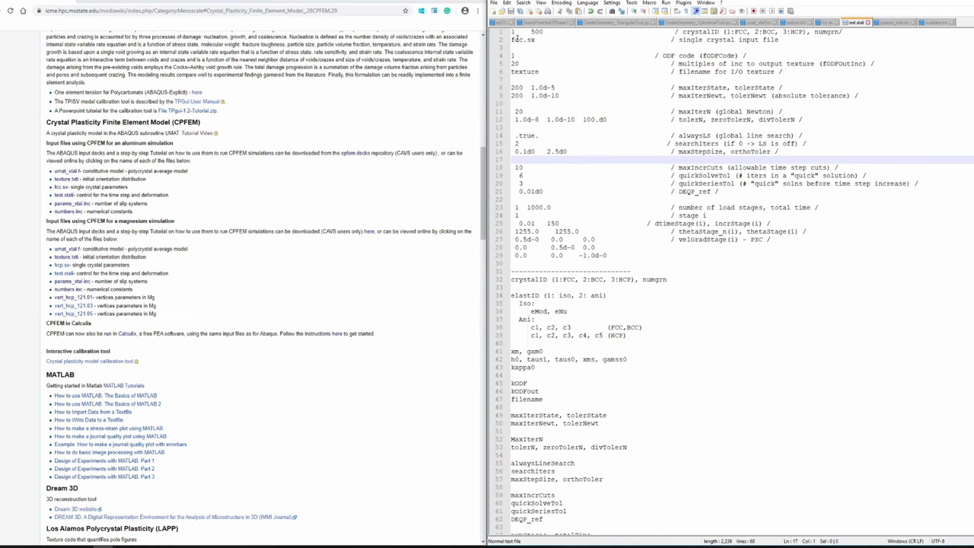
left_click(535, 32)
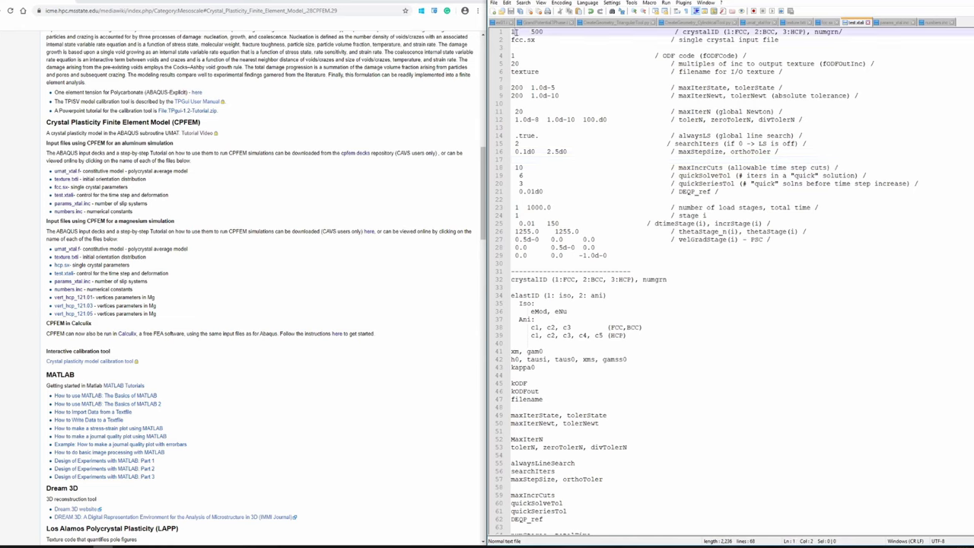
key("shift+Home")
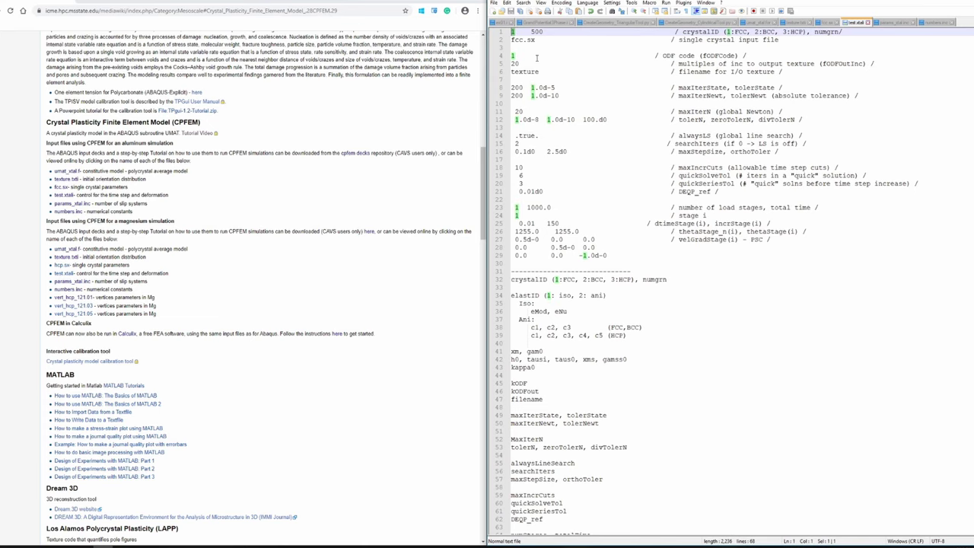
key("ctrl+Tab")
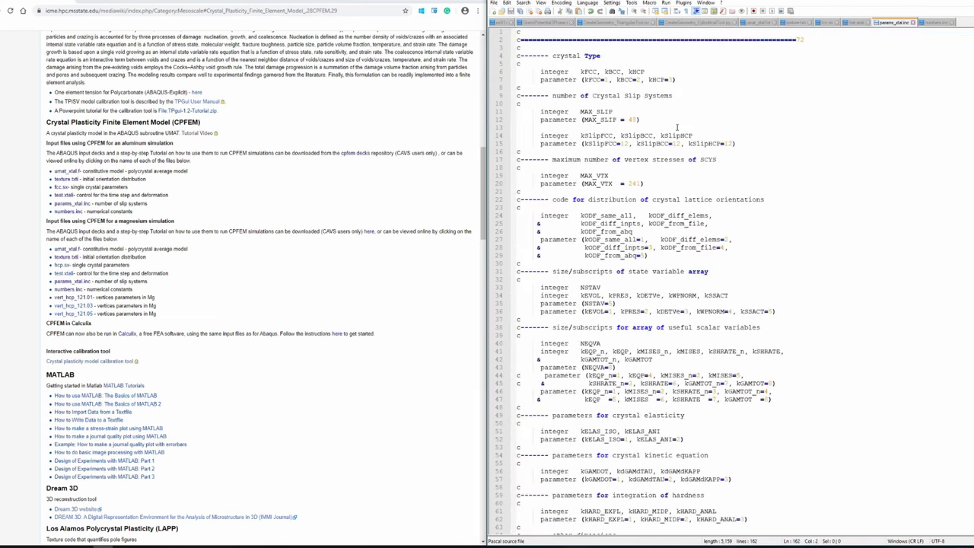
left_click(935, 22)
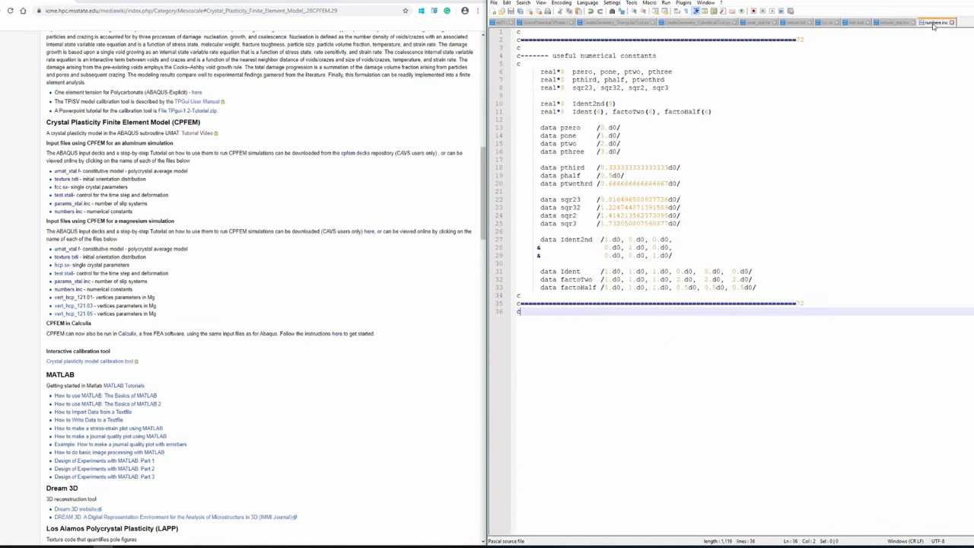
left_click(890, 25)
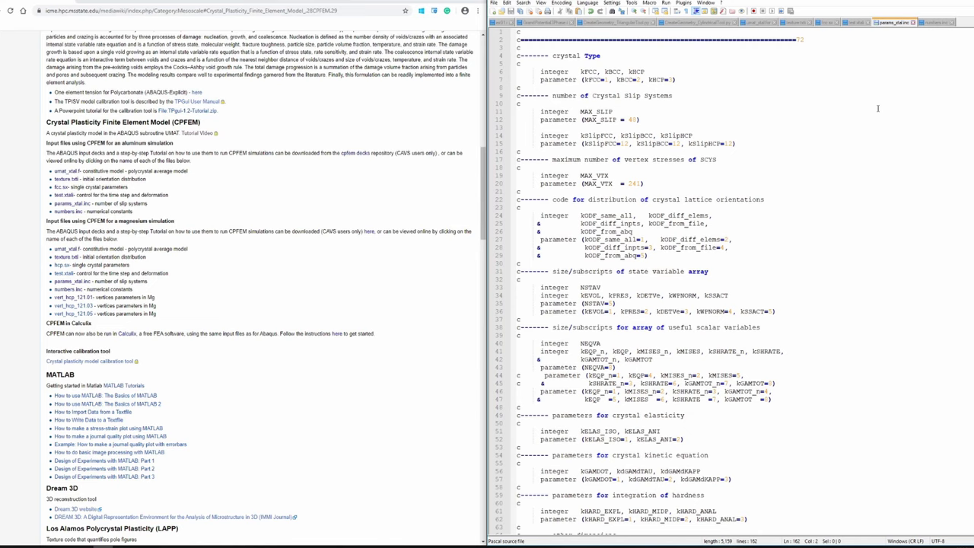
key("alt+Tab")
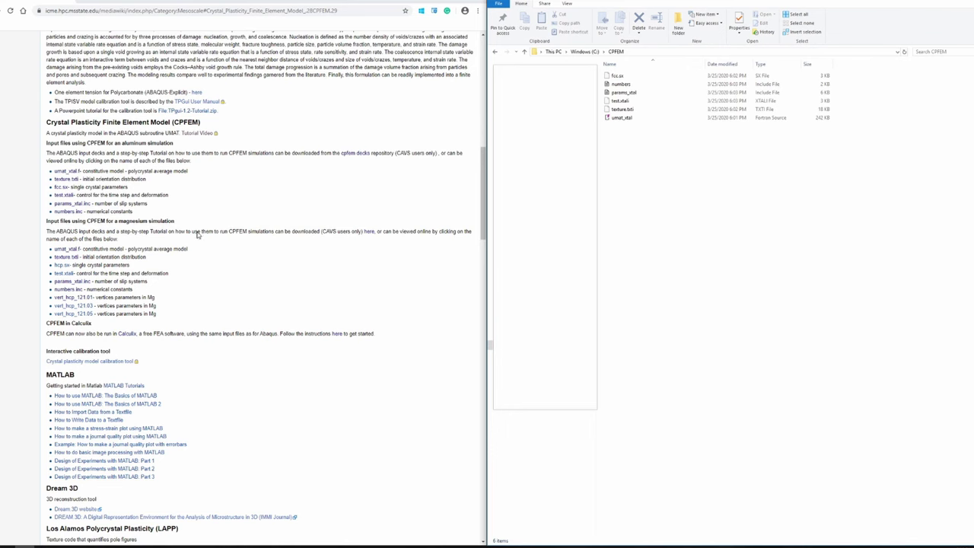
Step: Download oneelement.cae from the cpfem_decks ViewVC repository and show it in its folder
scroll(204, 239, "up", 2)
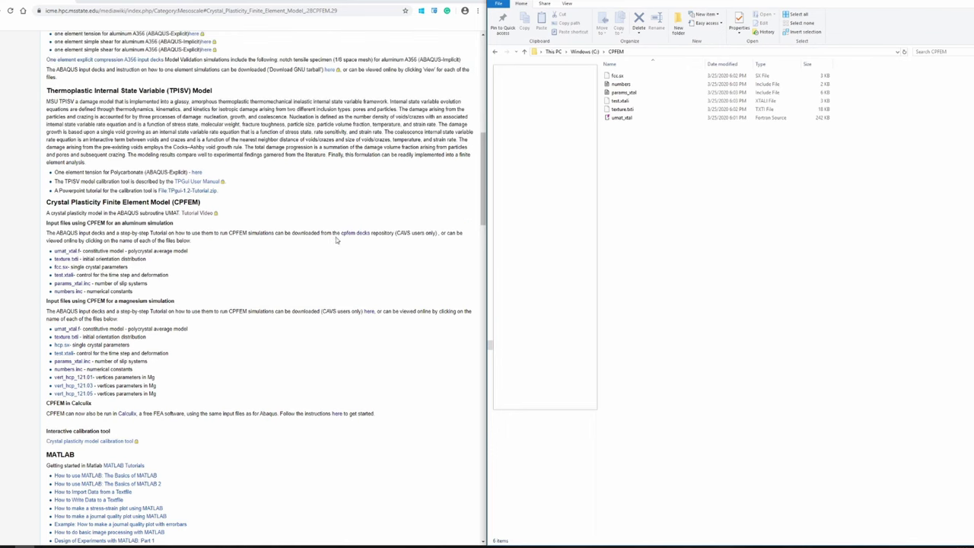
left_click(353, 236)
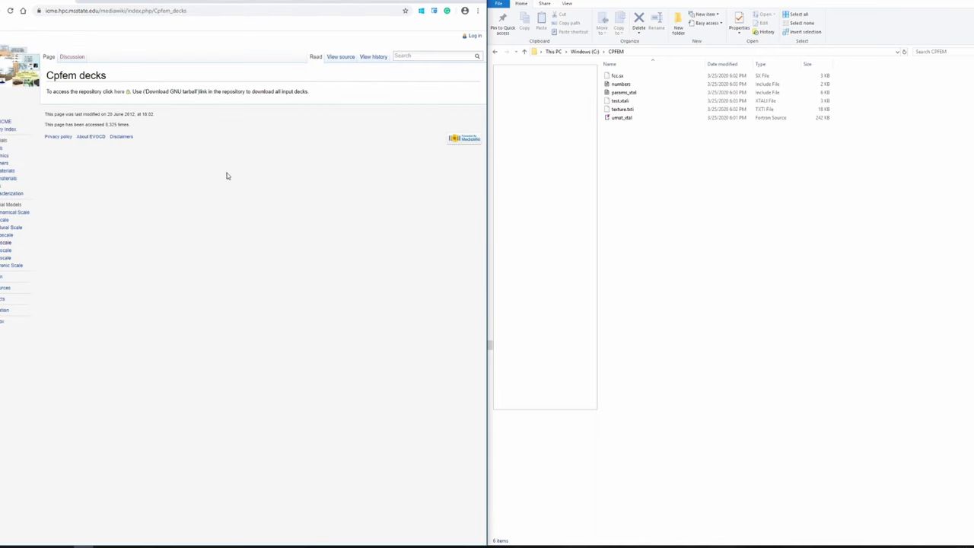
left_click(119, 92)
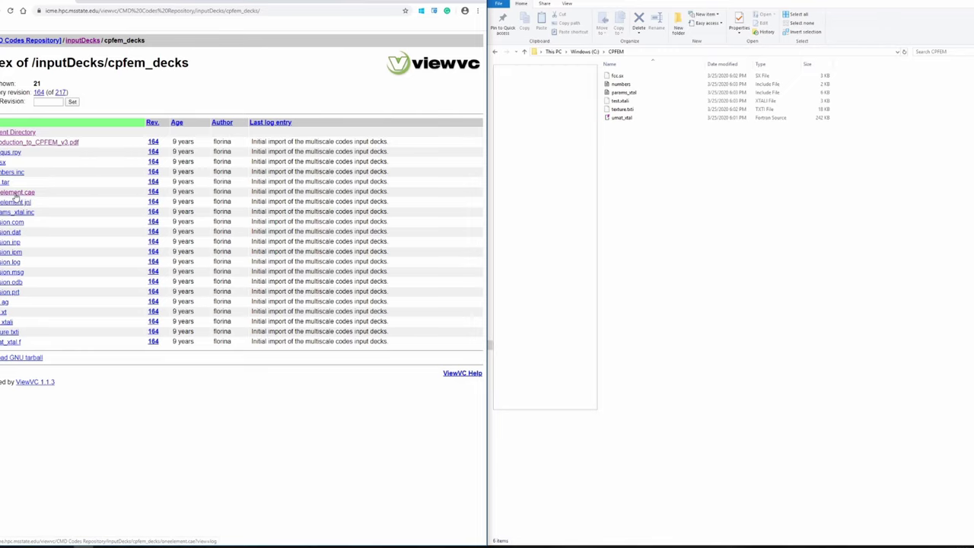
left_click(15, 195)
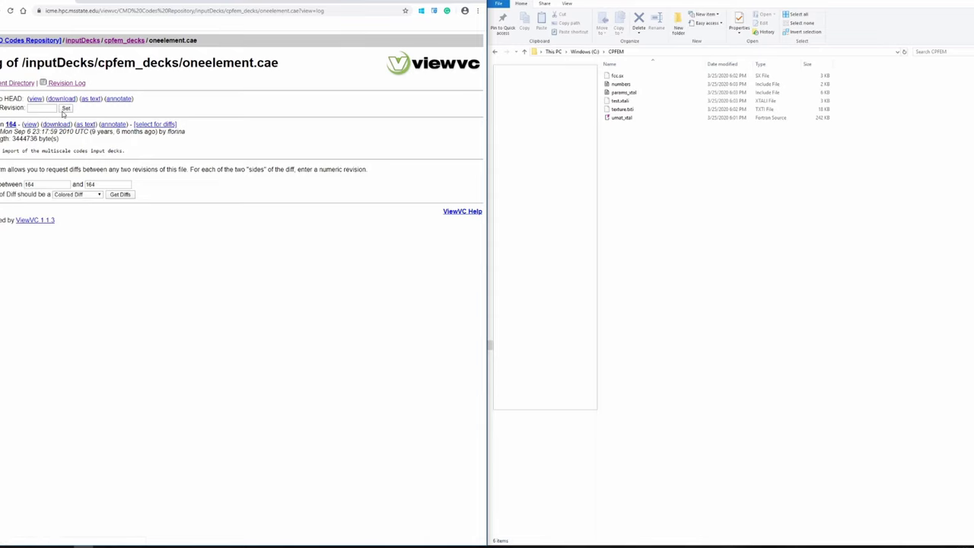
left_click(61, 99)
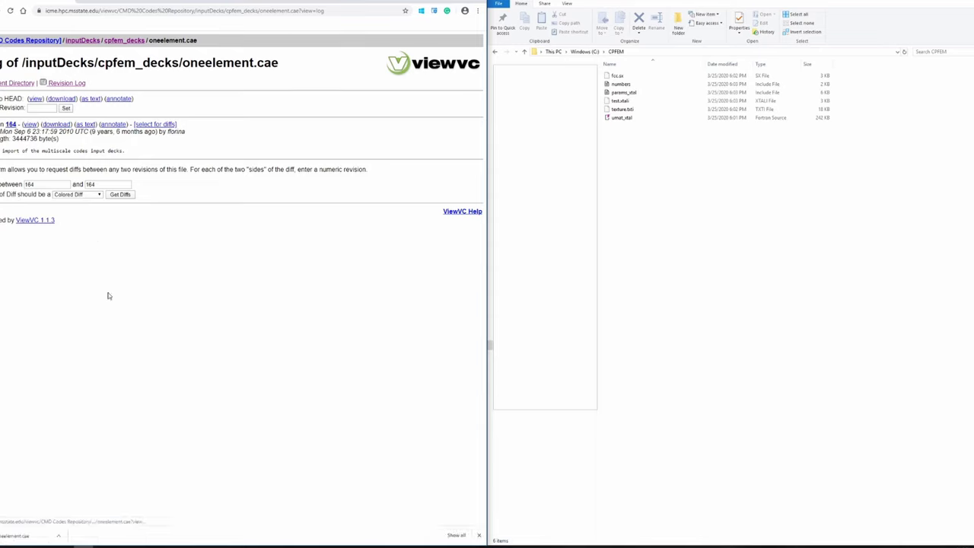
left_click(61, 536)
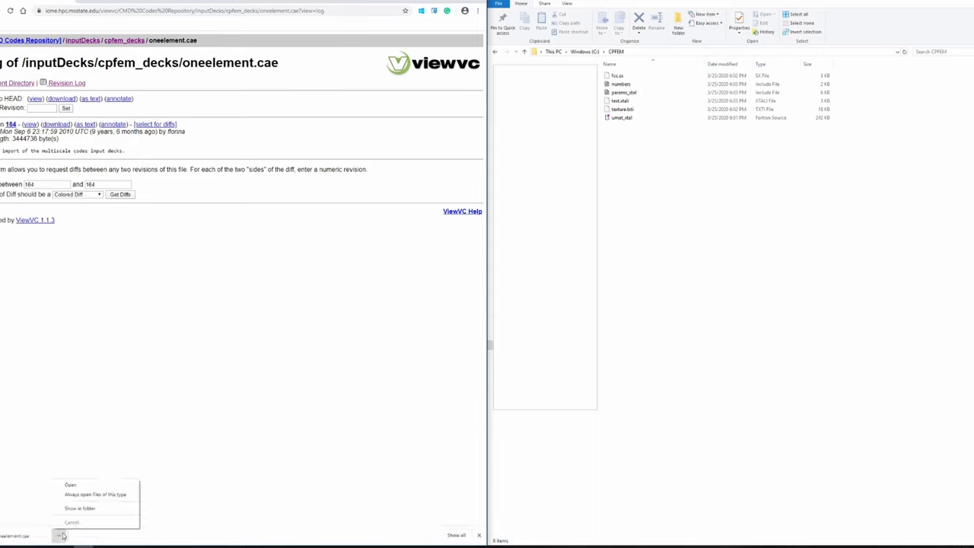
left_click(72, 508)
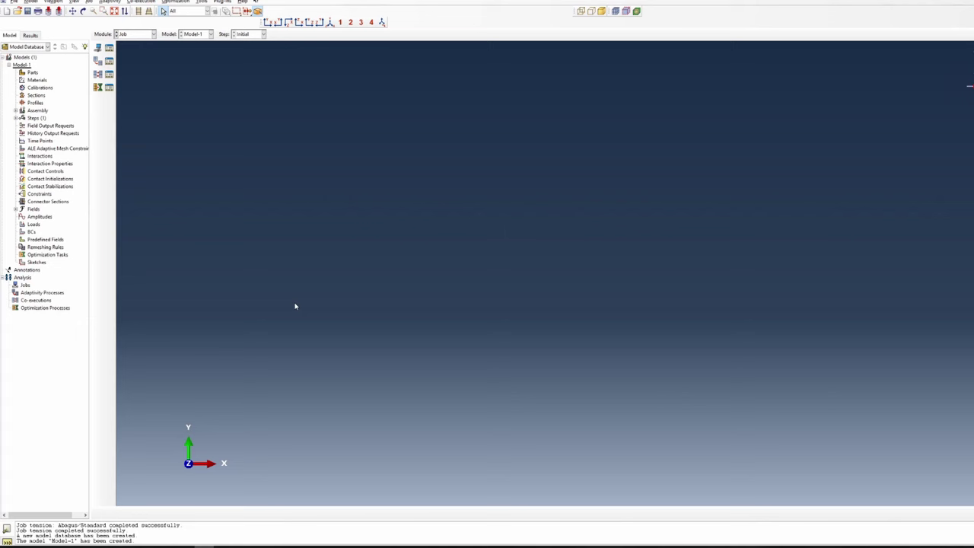
Step: Set the Abaqus work directory to C:\CPFEM
left_click(14, 1)
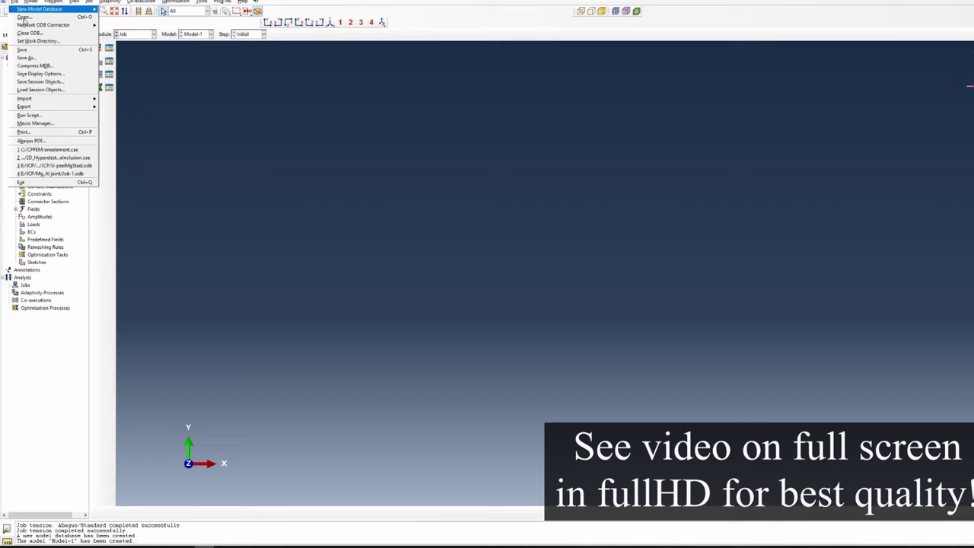
left_click(30, 41)
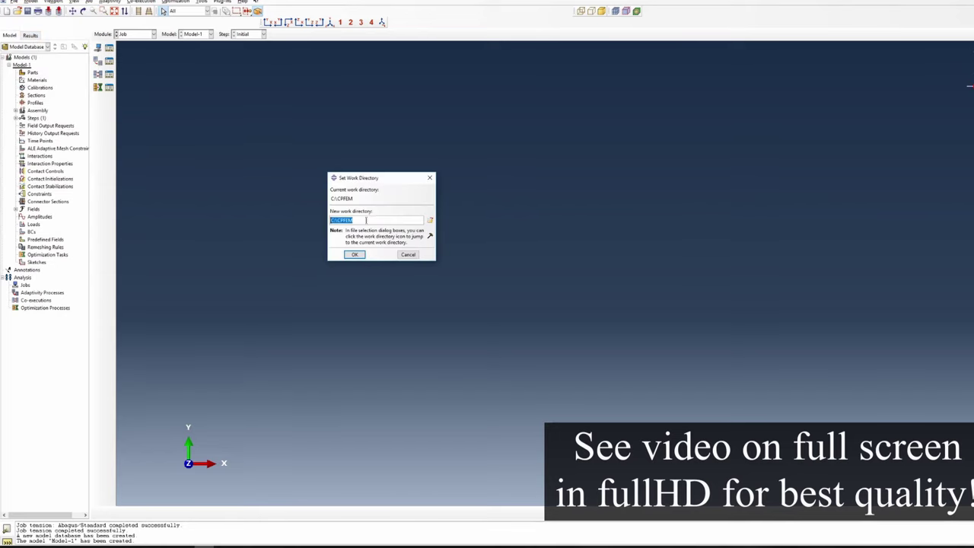
left_click(358, 220)
left_click(359, 254)
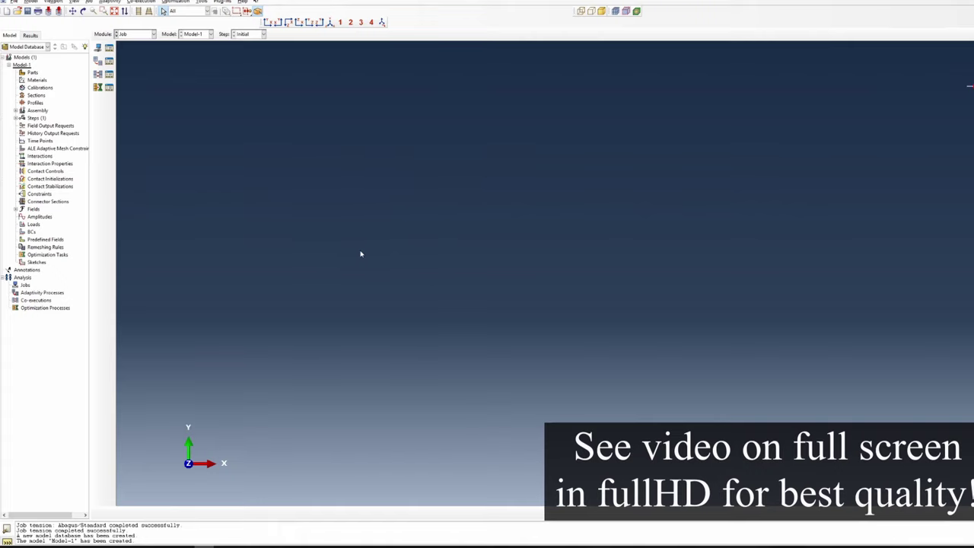
Step: Open oneelement.cae and convert it to the current release
left_click(17, 10)
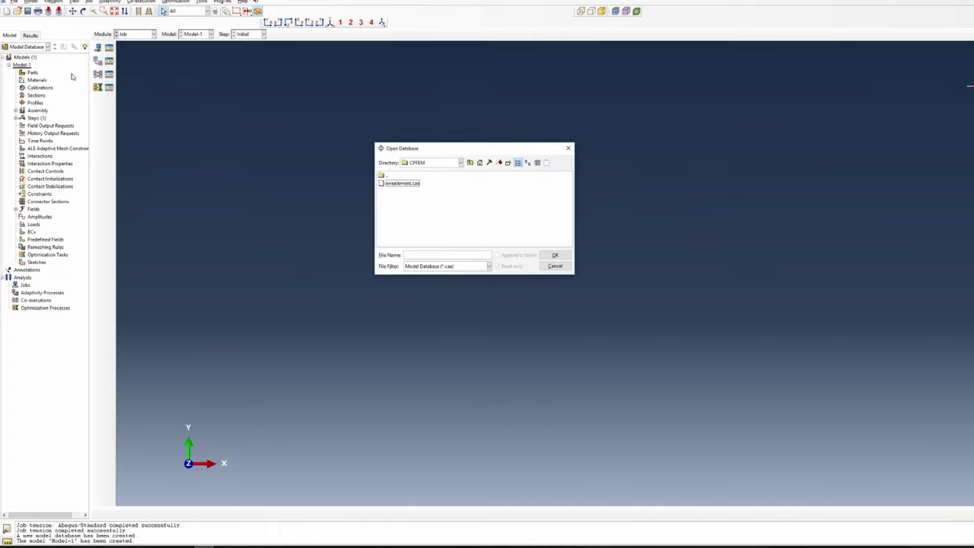
left_click(399, 184)
left_click(554, 255)
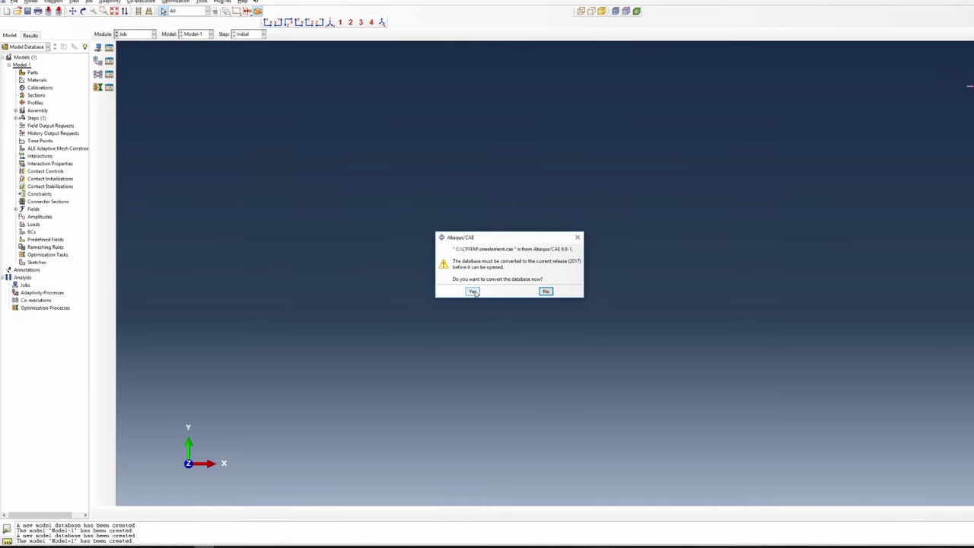
left_click(473, 291)
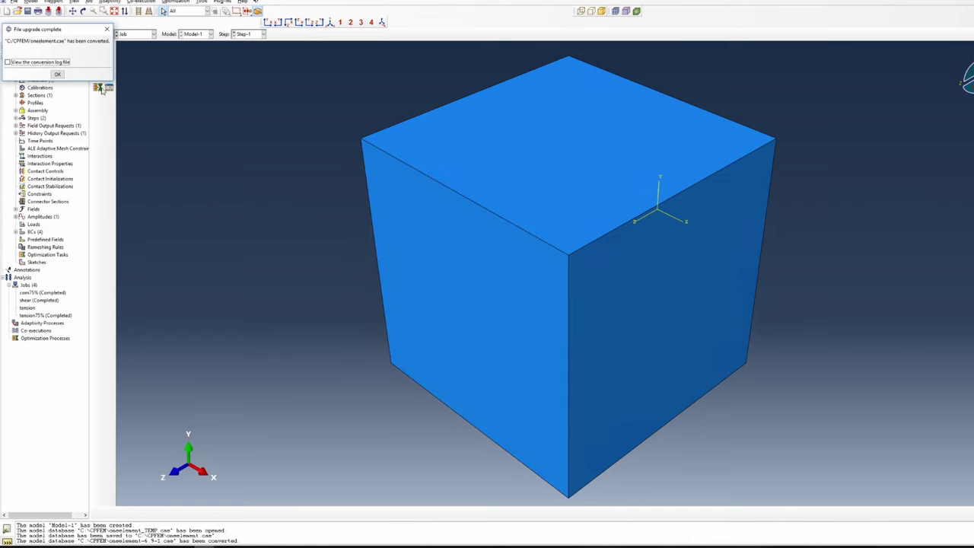
Step: Dismiss the upgrade notice, switch to the Mesh module, and display the boundary conditions
left_click(57, 73)
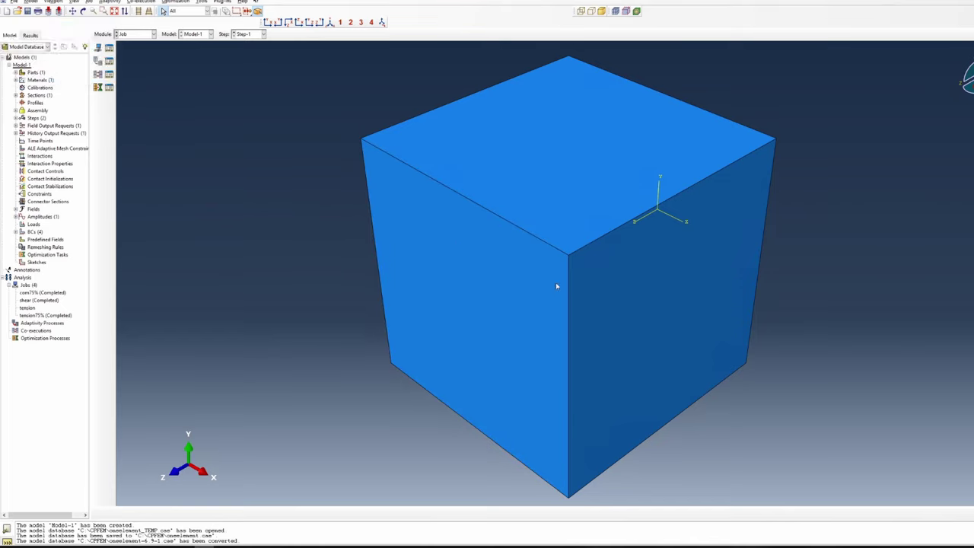
left_click(138, 35)
left_click(135, 91)
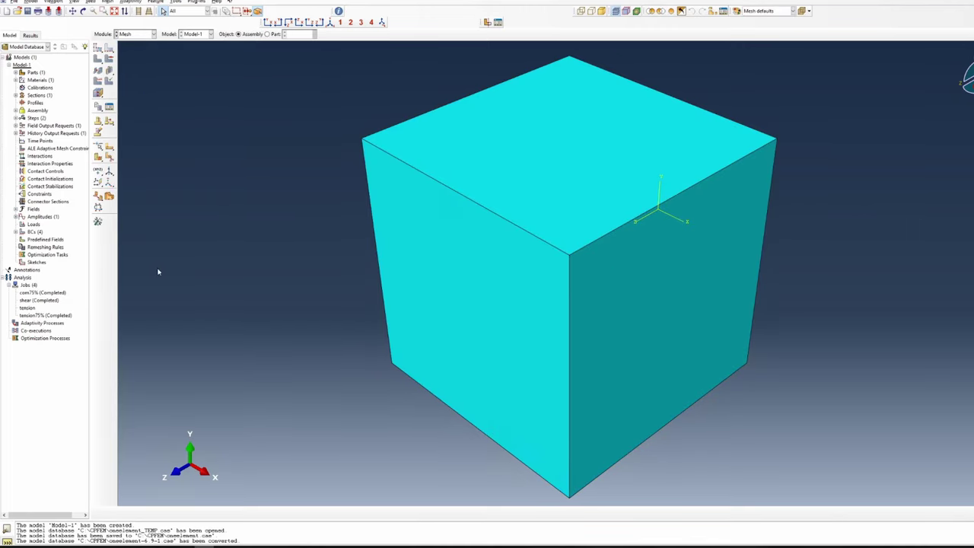
left_click(16, 232)
left_click(32, 262)
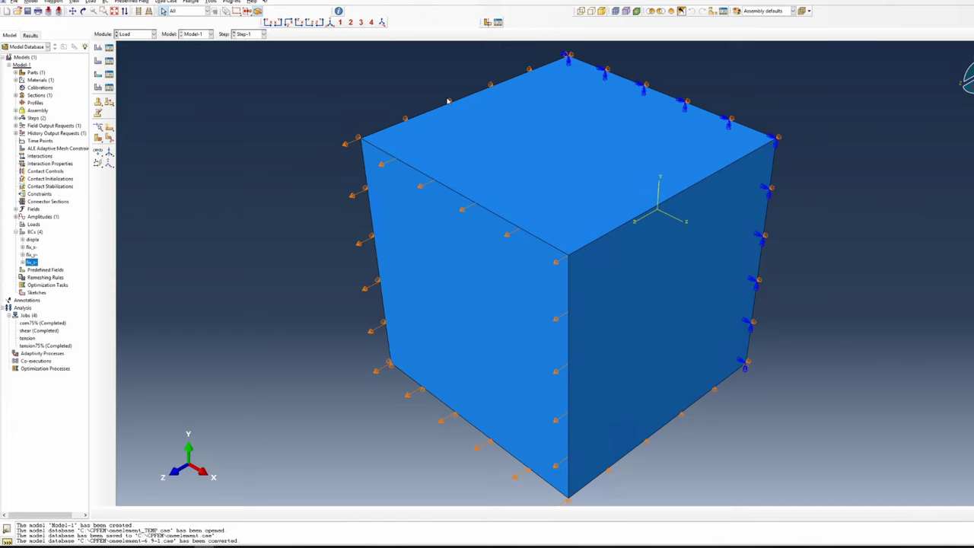
Step: Inspect fix_x, fix_y, fix_z and displa, confirming displa's 0.75 U3 displacement
double_click(31, 246)
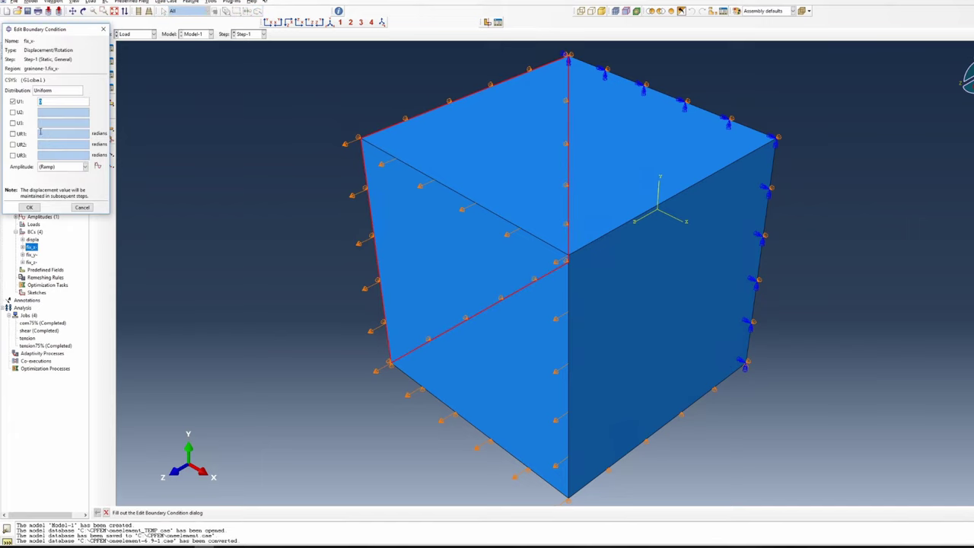
left_click(82, 206)
left_click(31, 254)
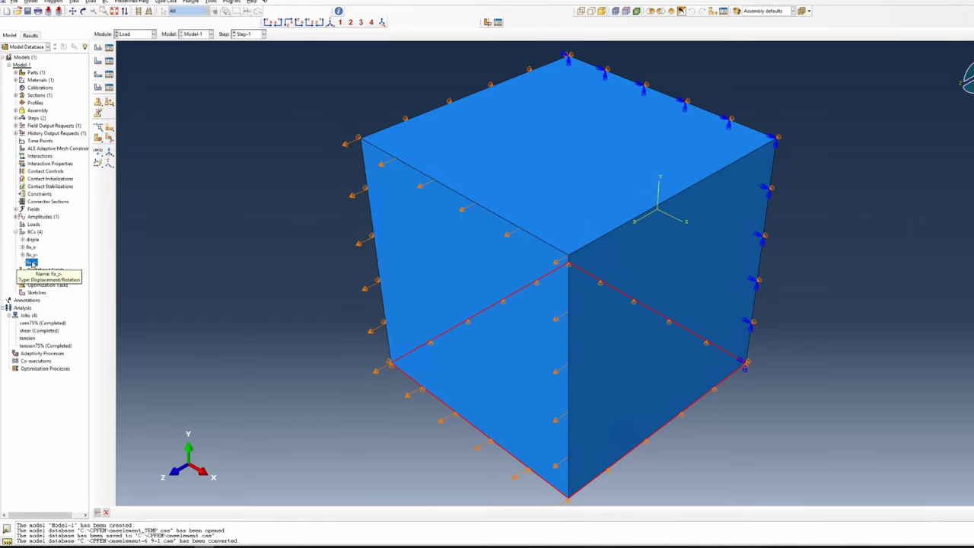
left_click(31, 262)
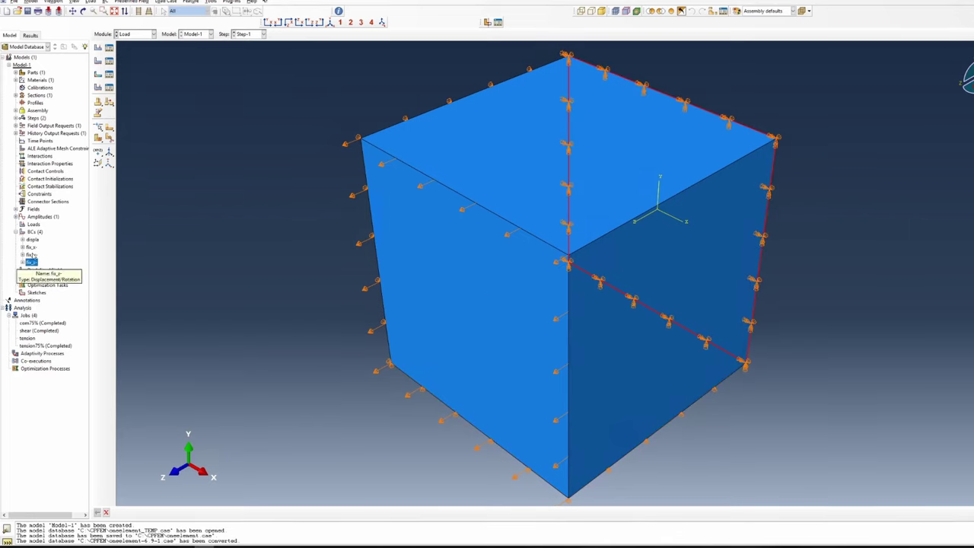
left_click(33, 240)
double_click(33, 241)
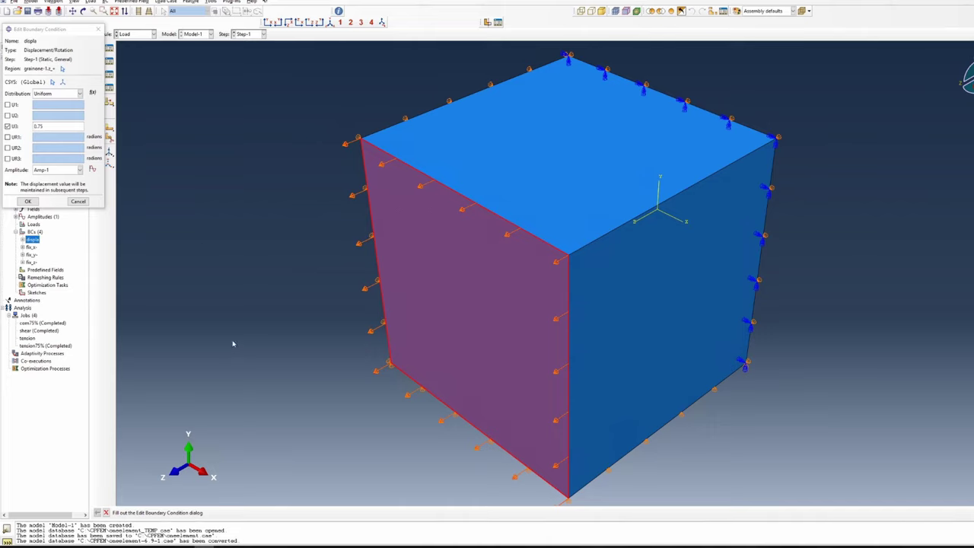
left_click(79, 201)
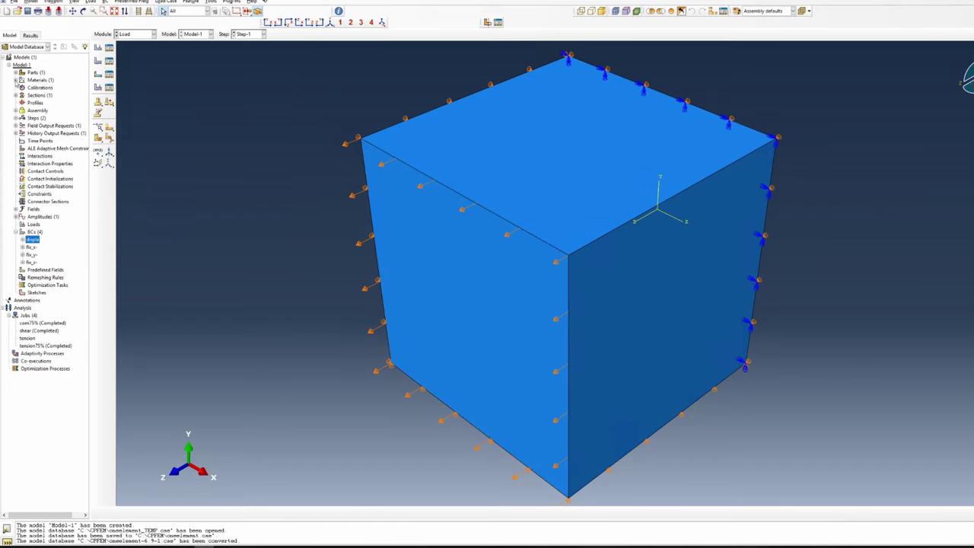
left_click(16, 80)
Step: Check Material-1's 70 Depvar state variables and User Material constants, then select the tension job
double_click(35, 88)
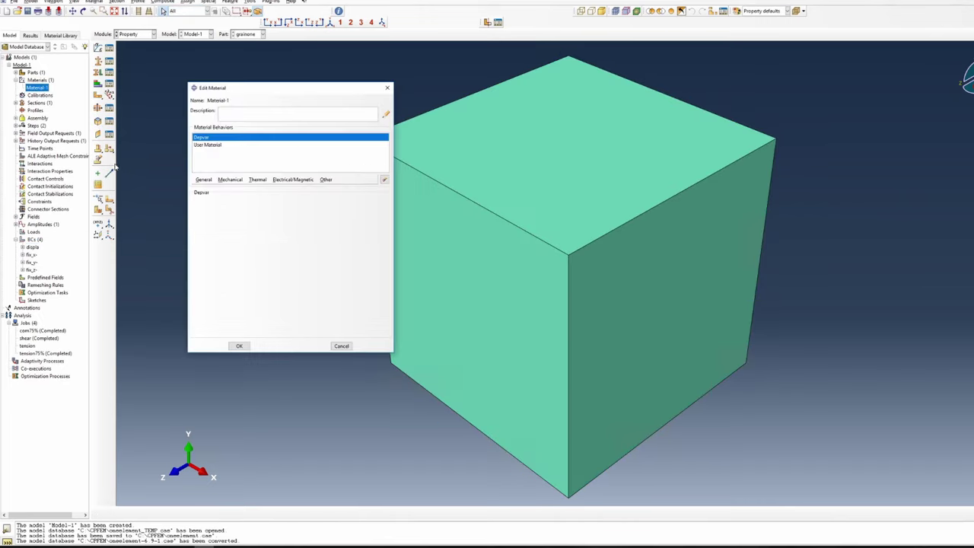
left_click(201, 145)
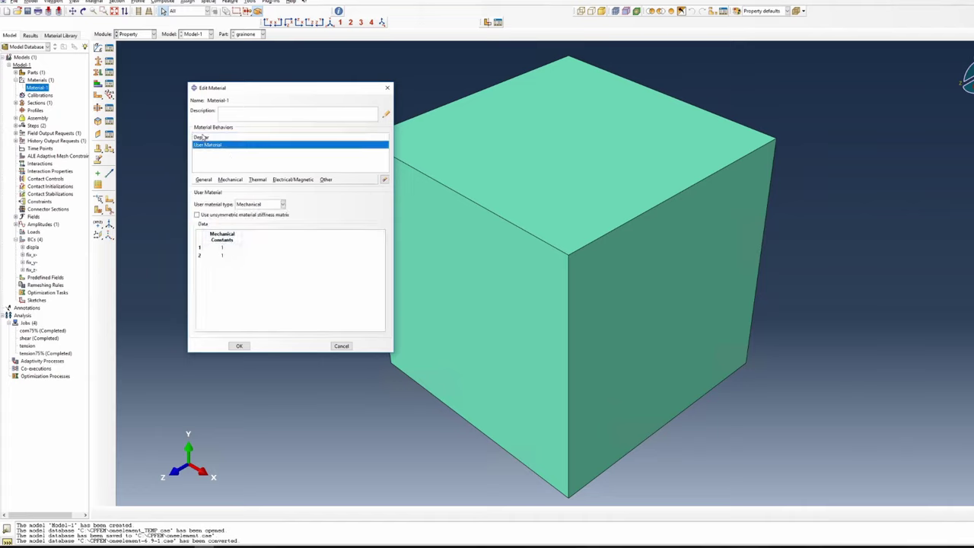
left_click(386, 88)
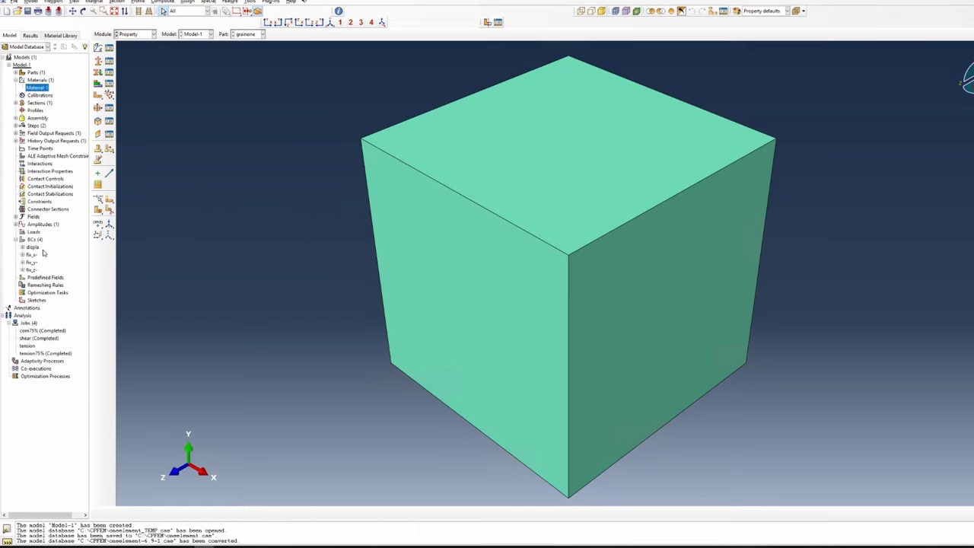
left_click(27, 346)
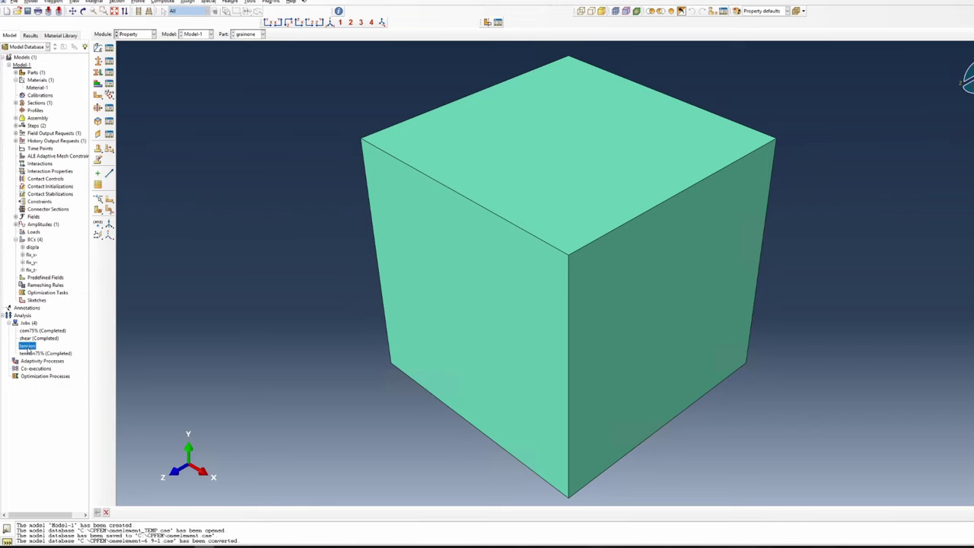
Step: Set the tension job's user subroutine file to C:\CPFEM\umat_xtal.for and save the job
double_click(27, 346)
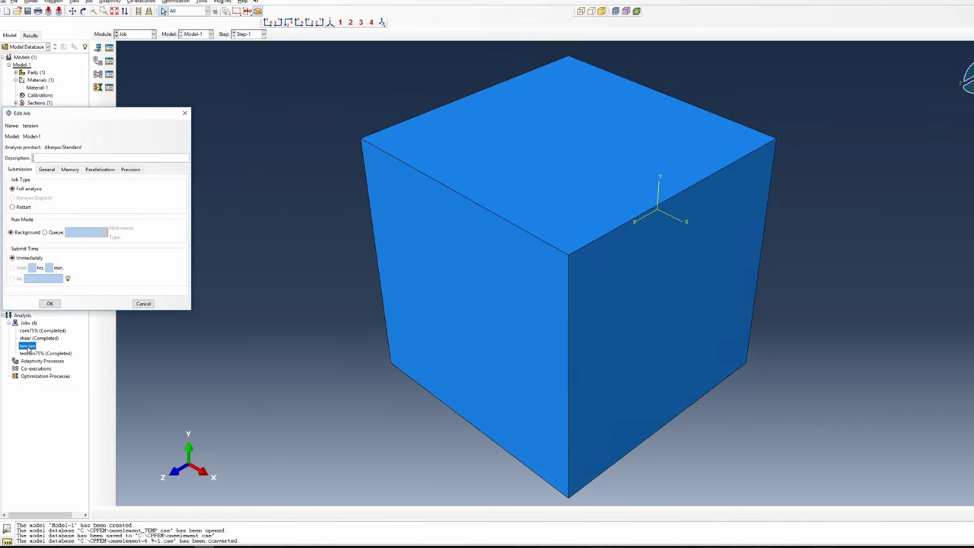
left_click(47, 170)
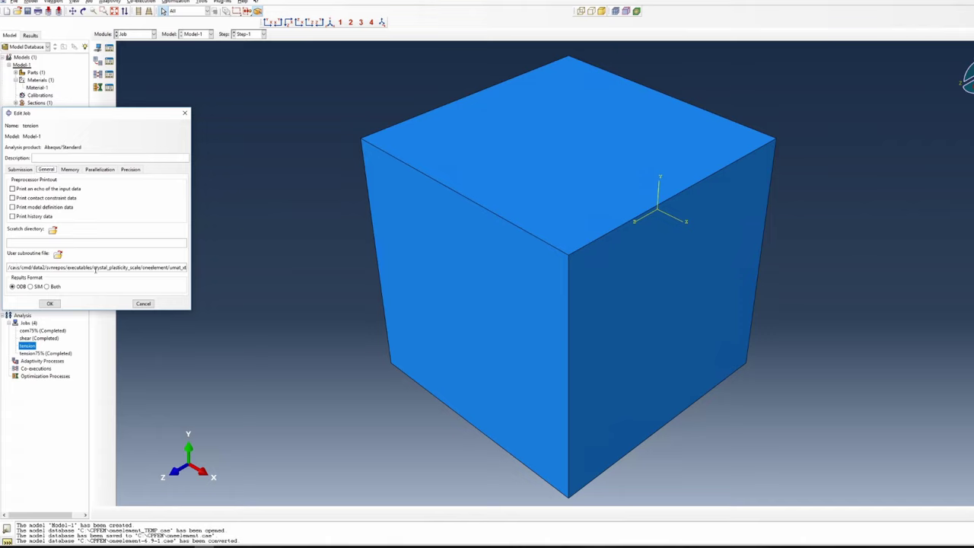
left_click(58, 255)
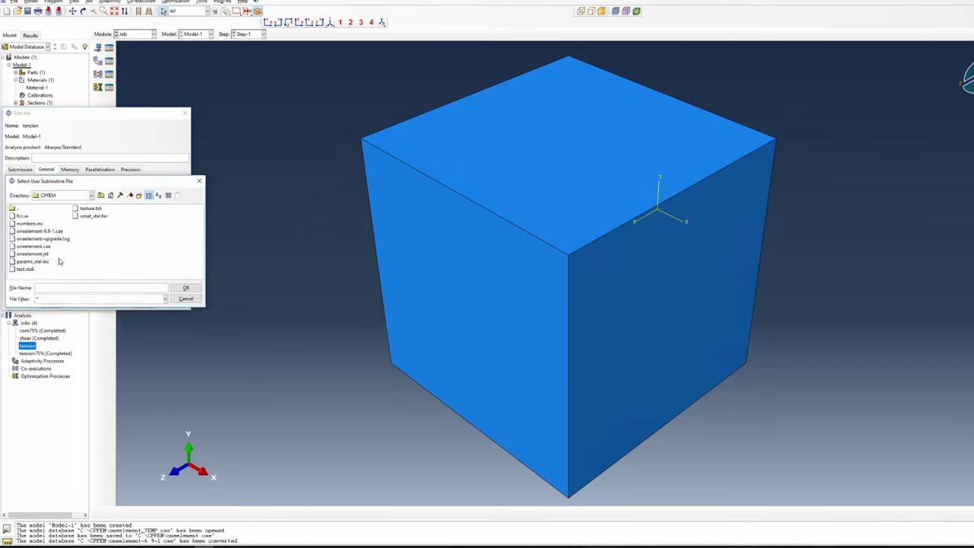
left_click(88, 217)
left_click(185, 288)
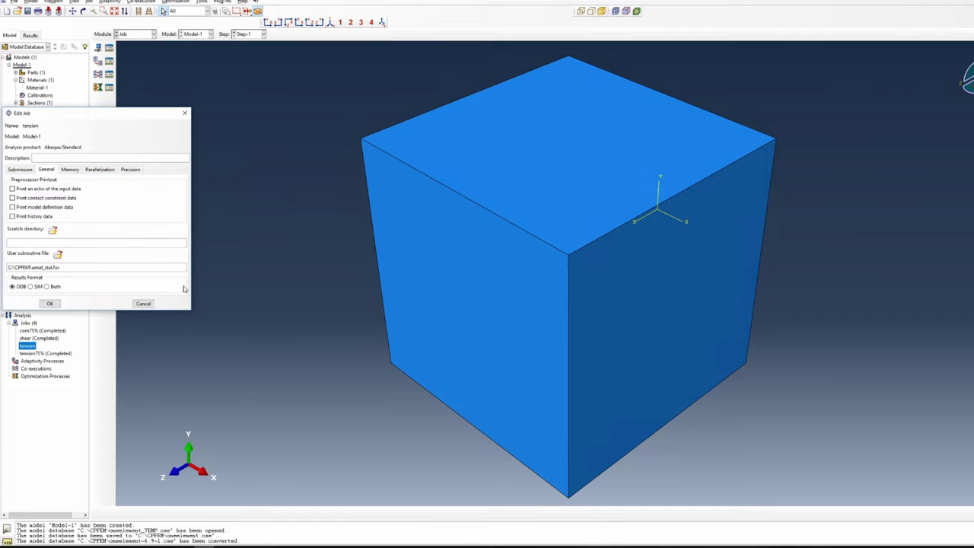
left_click(50, 304)
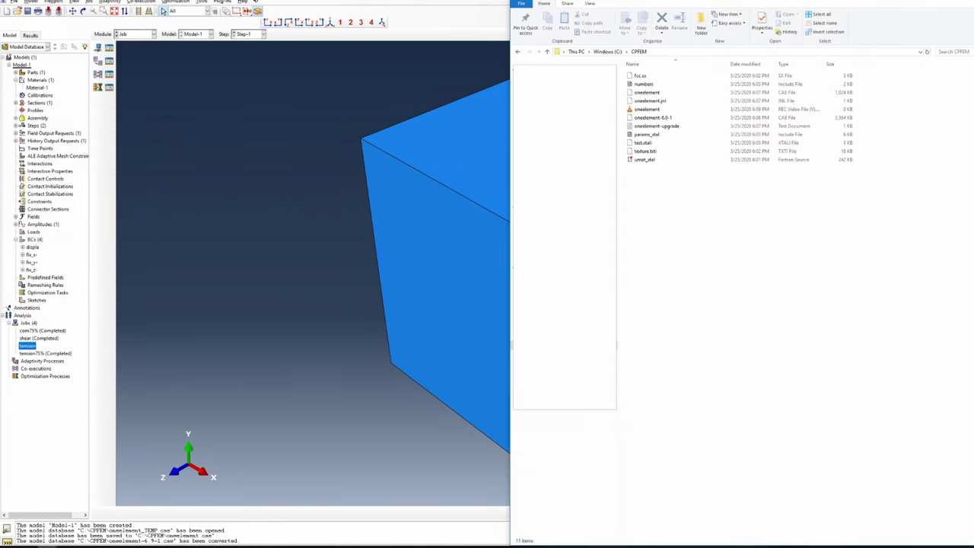
Step: Open umat_xtal.for from the CPFEM folder in Notepad++
left_click(656, 160)
right_click(656, 162)
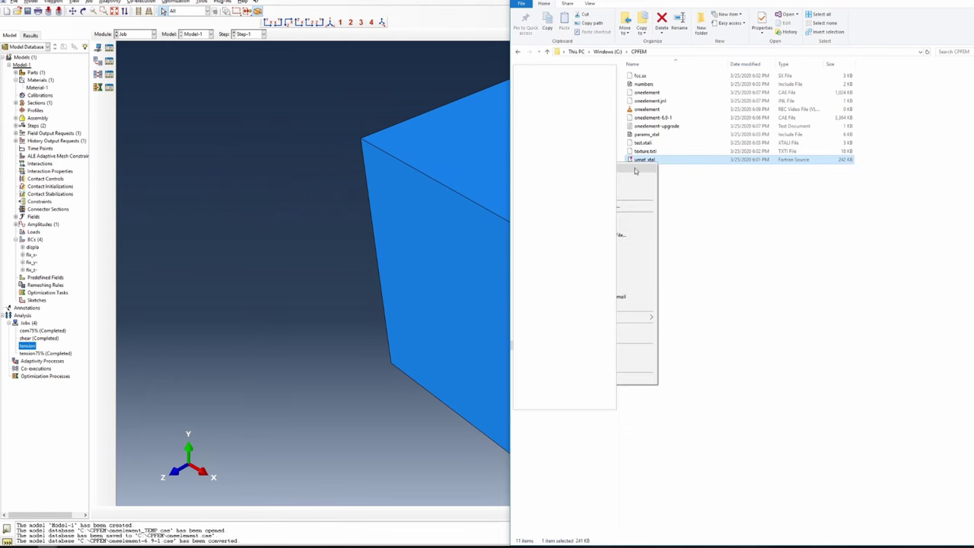
left_click(636, 186)
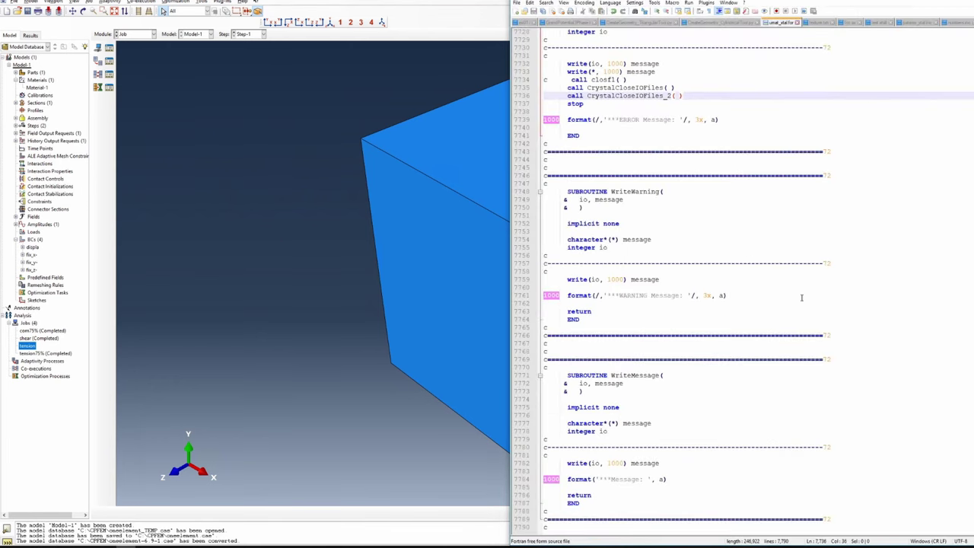
Step: Replace the filePath value on line 95 with 'C:/CPFEM/'
scroll(742, 282, "up", 20)
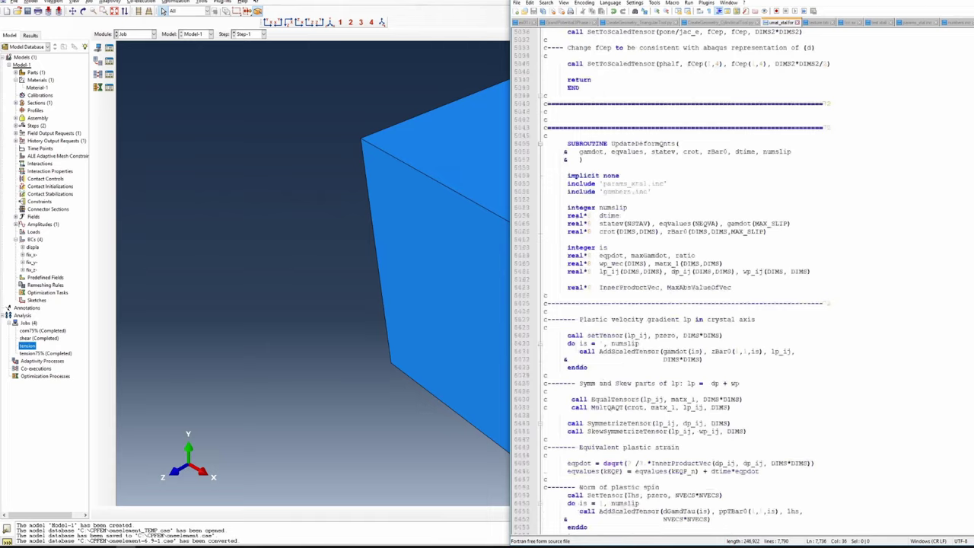
scroll(716, 240, "down", 20)
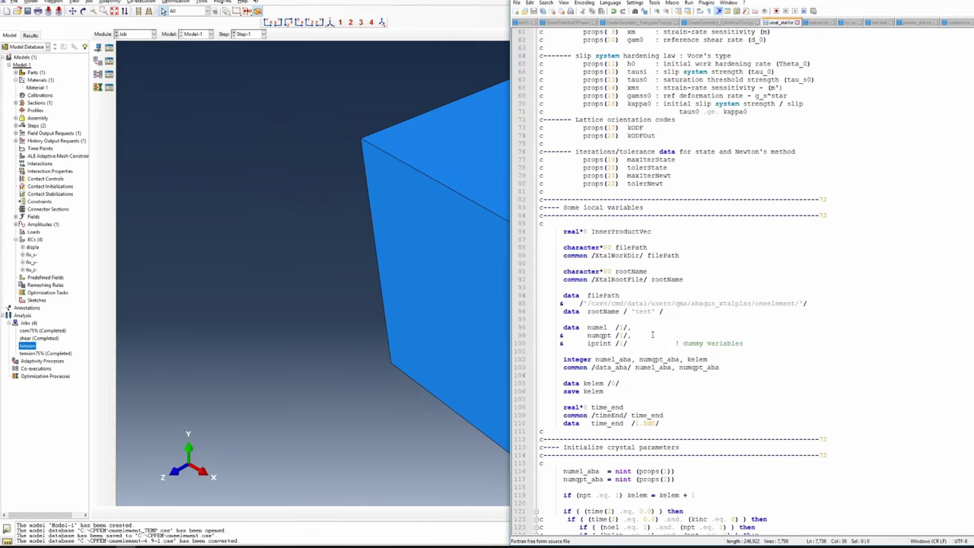
left_click(588, 303)
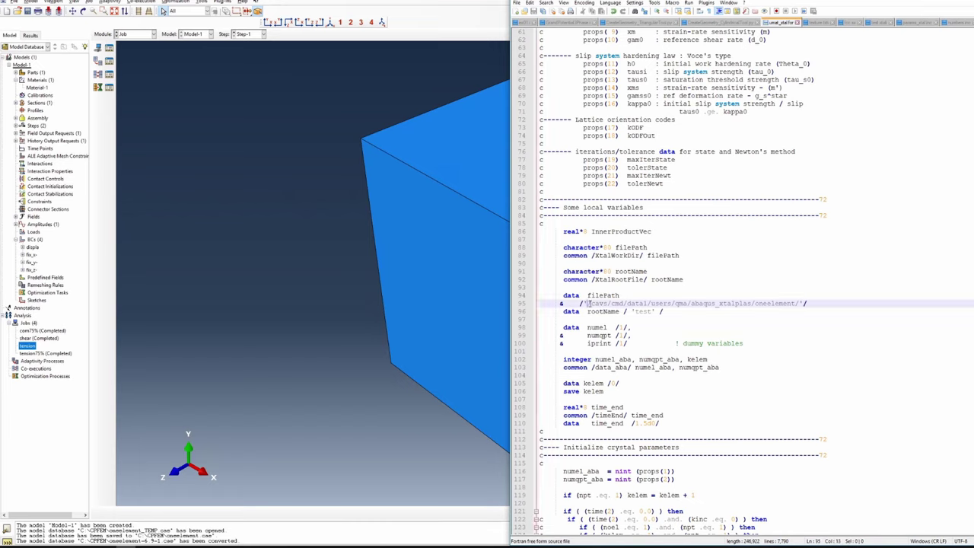
left_click(766, 303)
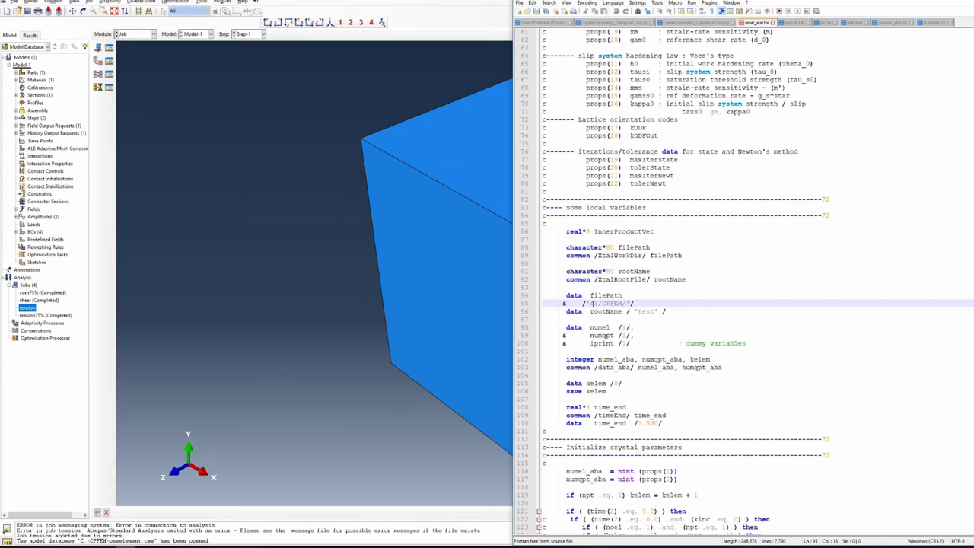
left_click(638, 294)
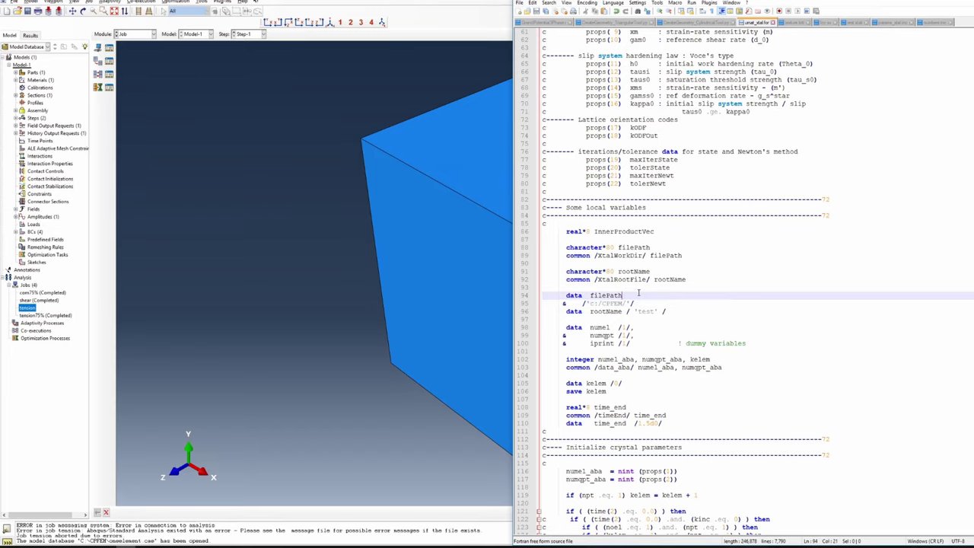
Step: Resubmit the tension job, overwriting its existing output files
left_click(268, 310)
right_click(32, 307)
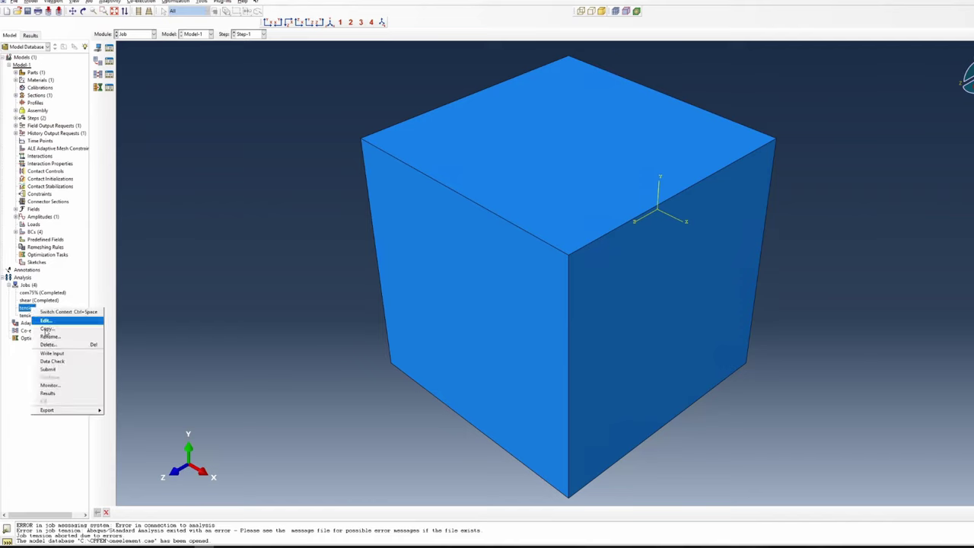
left_click(53, 369)
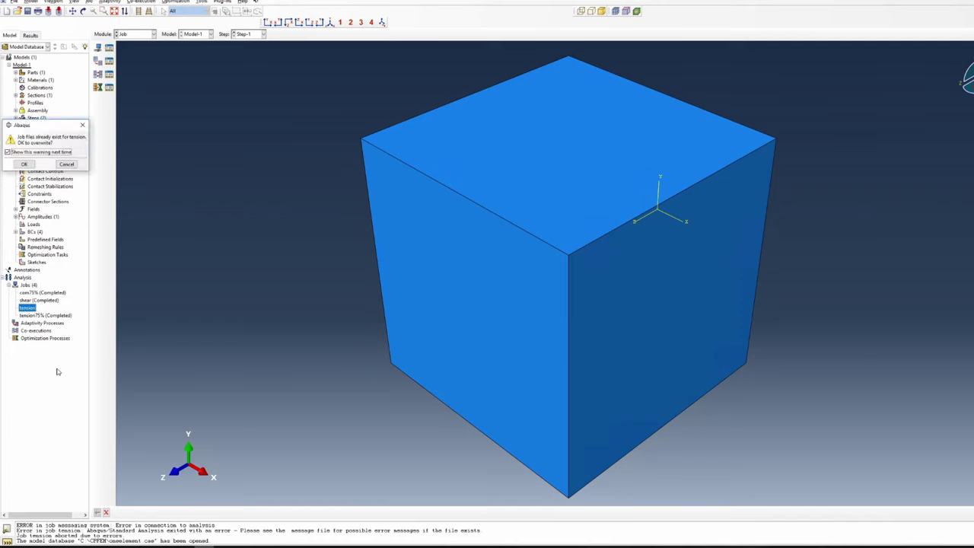
left_click(26, 164)
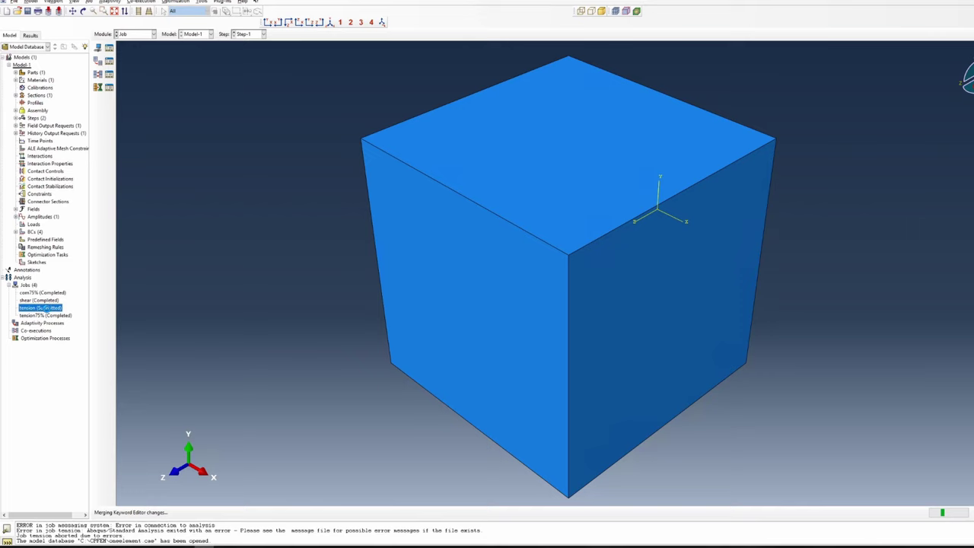
Step: Monitor the tension job until it completes, then close the monitor
right_click(46, 307)
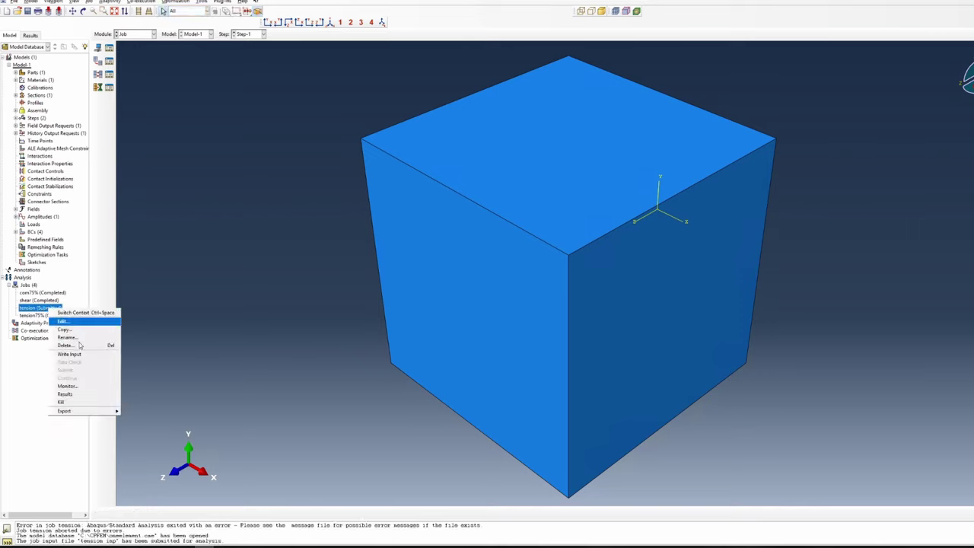
left_click(66, 386)
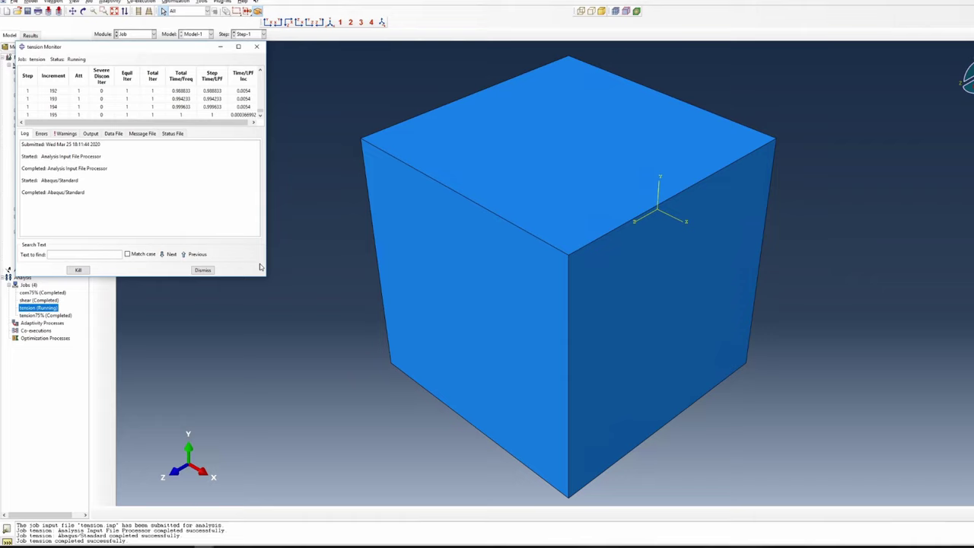
left_click(207, 270)
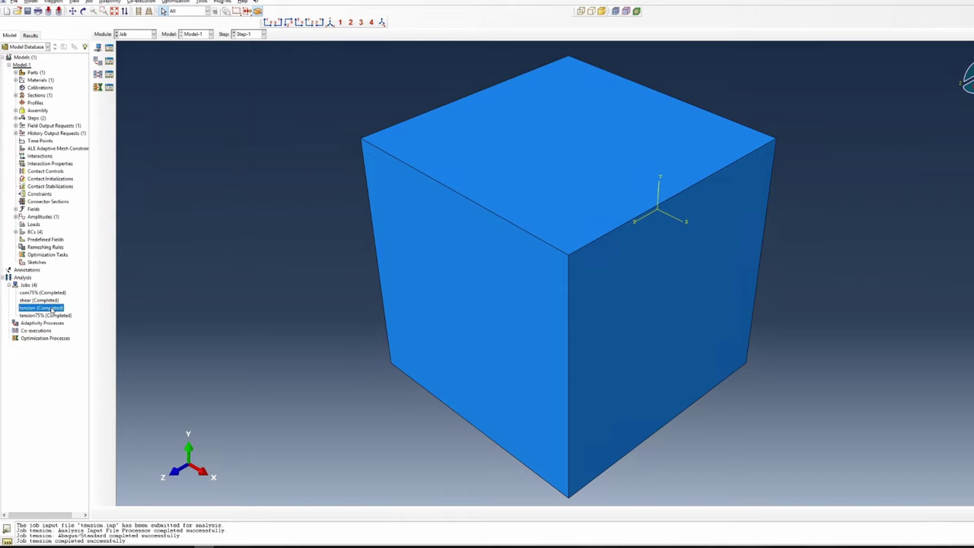
right_click(53, 306)
Step: Show the tension results as contours on the deformed box, orbit it, and pick an increment
left_click(88, 395)
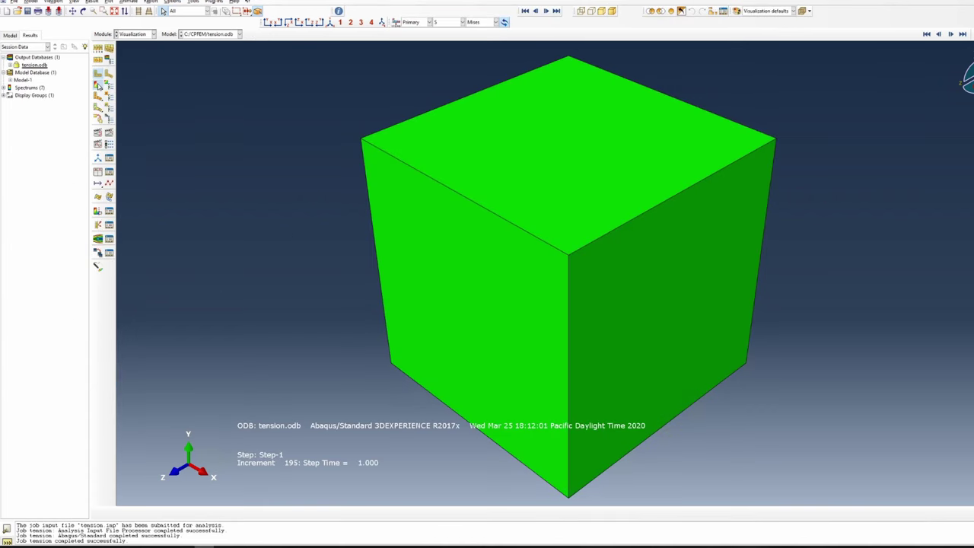
left_click(99, 86)
left_click_drag(697, 233, 423, 352, "ctrl+alt")
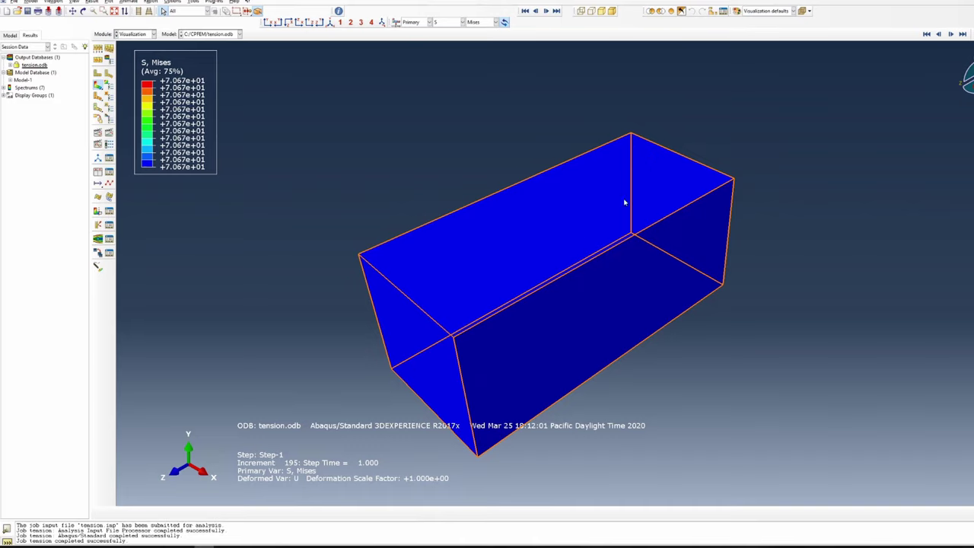
left_click(962, 34)
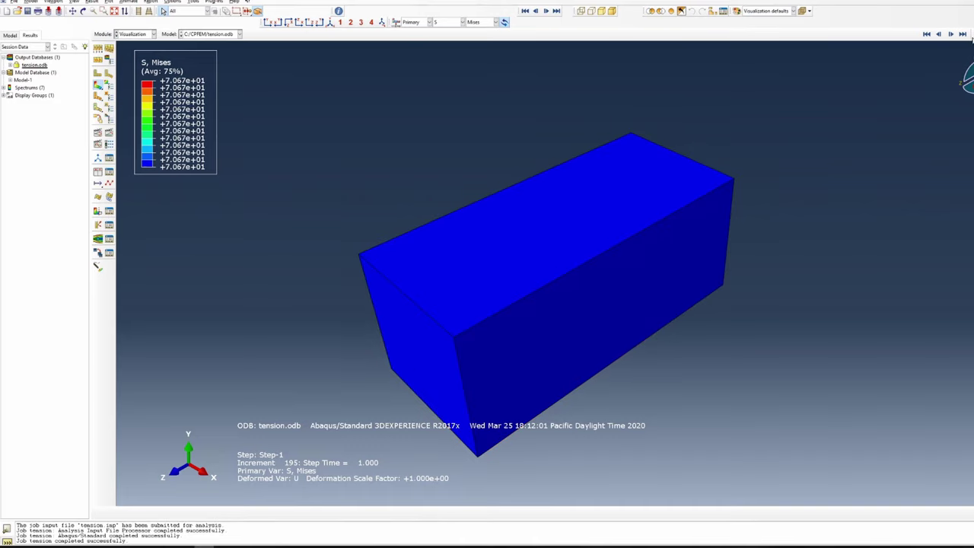
mouse_move(924, 150)
left_mouse_down()
mouse_move(859, 152)
mouse_move(939, 146)
left_mouse_up()
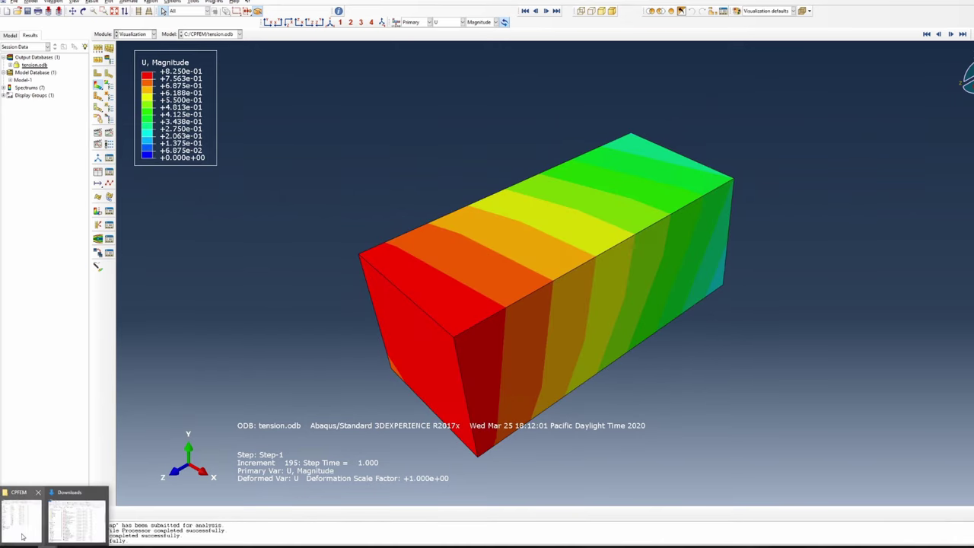
Step: Bring up the CPFEM folder and inspect the test.xtal output files, ending on test.xtal.iter
left_click(28, 518)
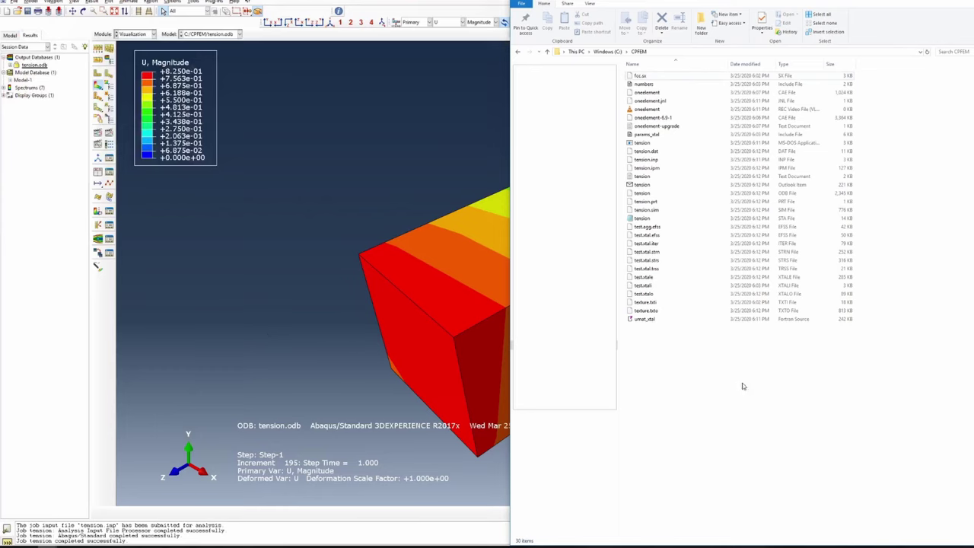
left_click(659, 271)
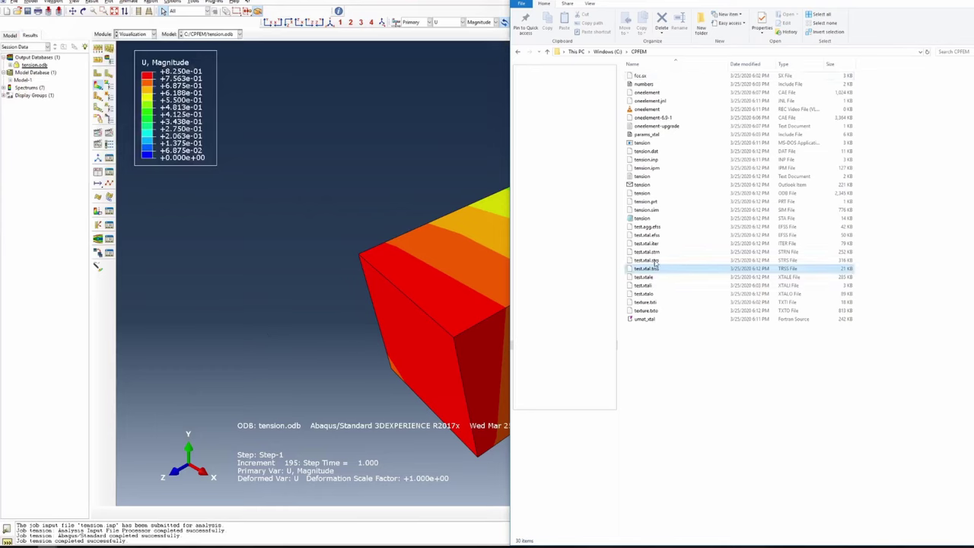
left_click(659, 227, "shift")
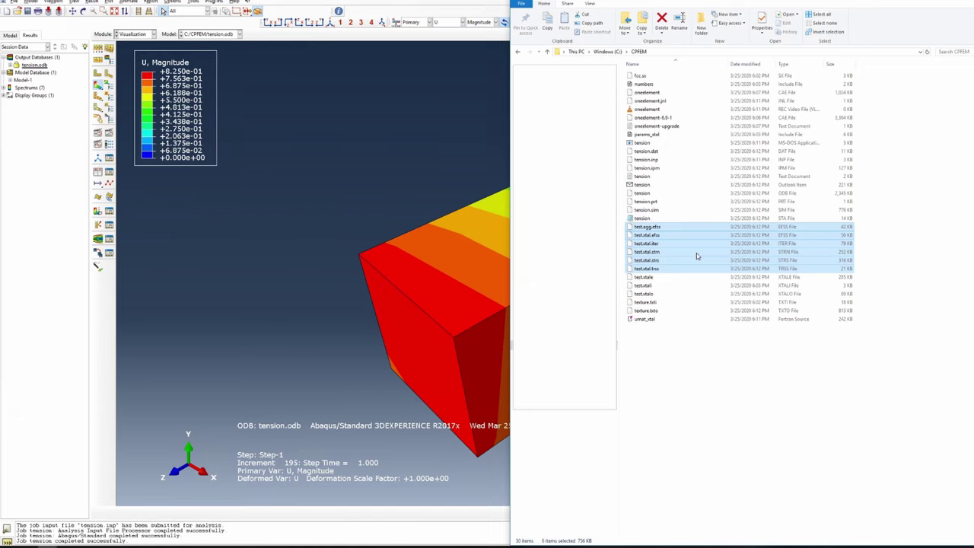
left_click(673, 242)
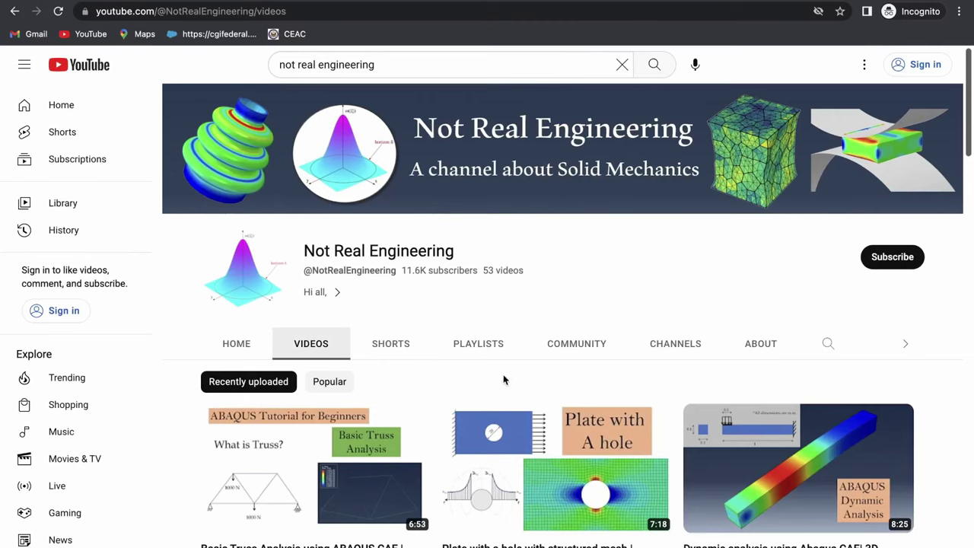
left_click(484, 348)
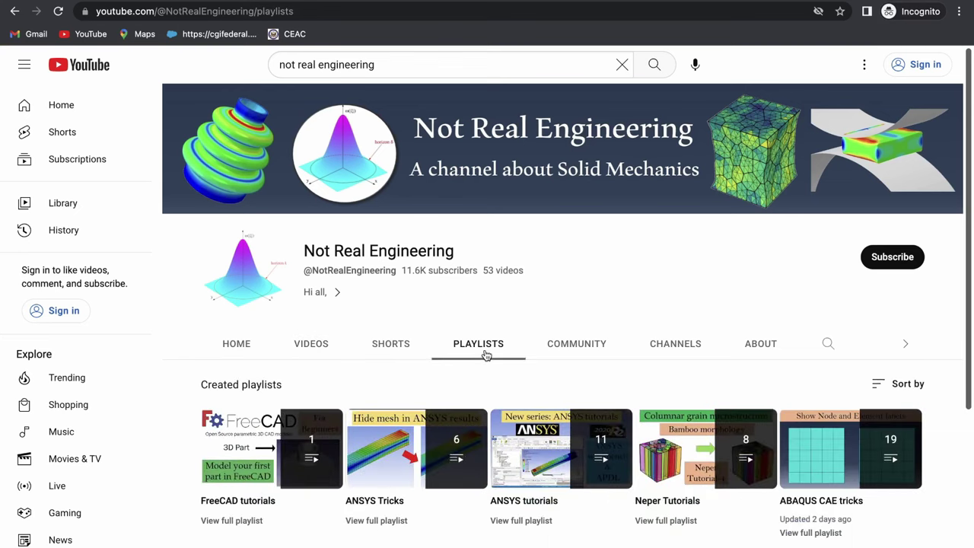
scroll(492, 395, "down", 3)
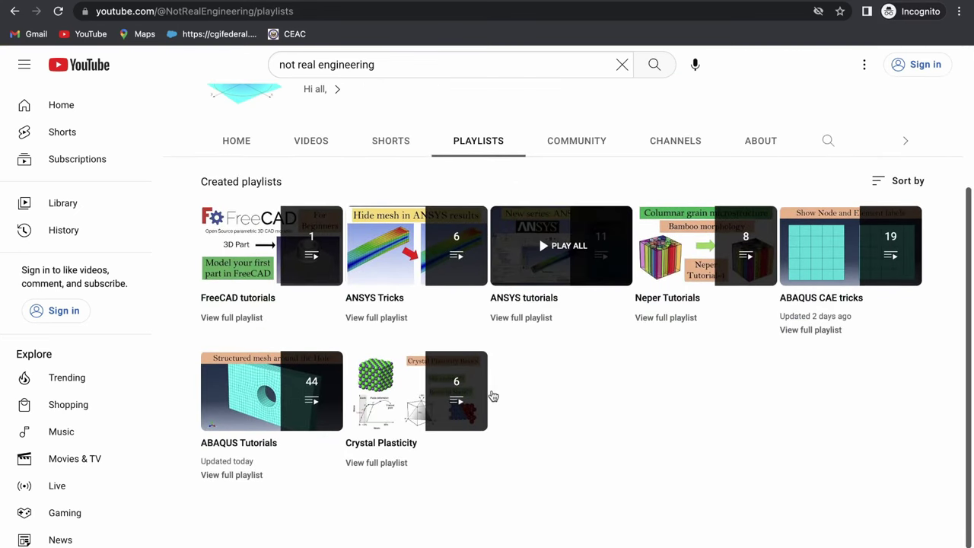
scroll(492, 395, "up", 3)
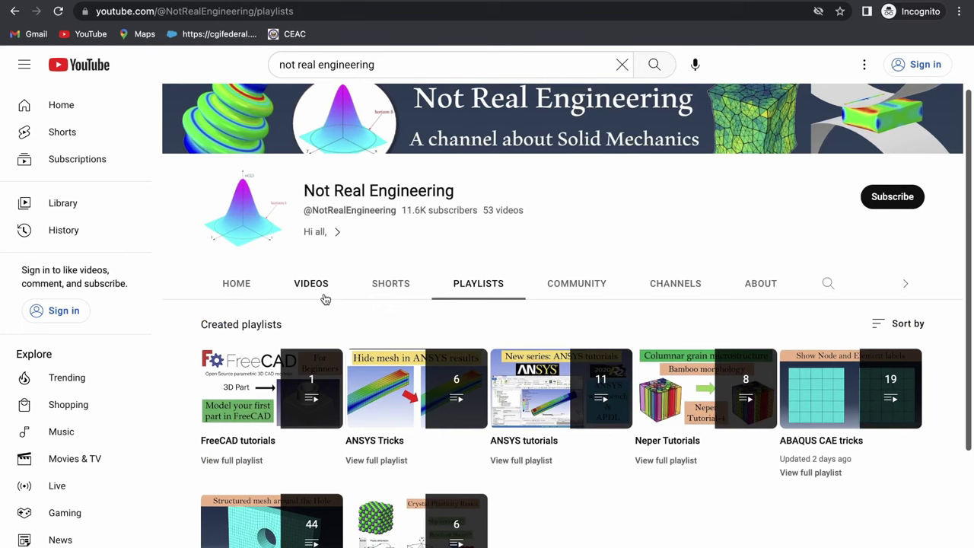
scroll(573, 530, "down", 1)
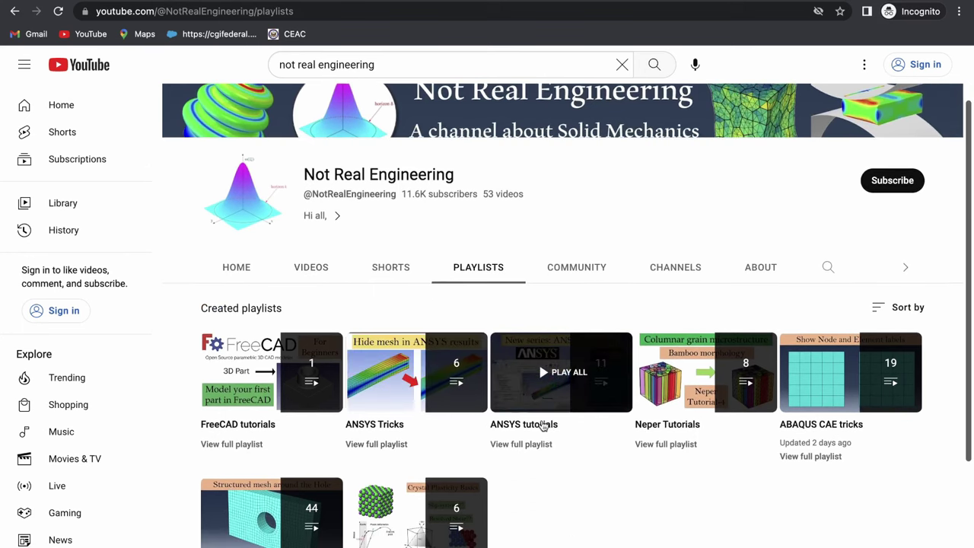
scroll(543, 427, "down", 1)
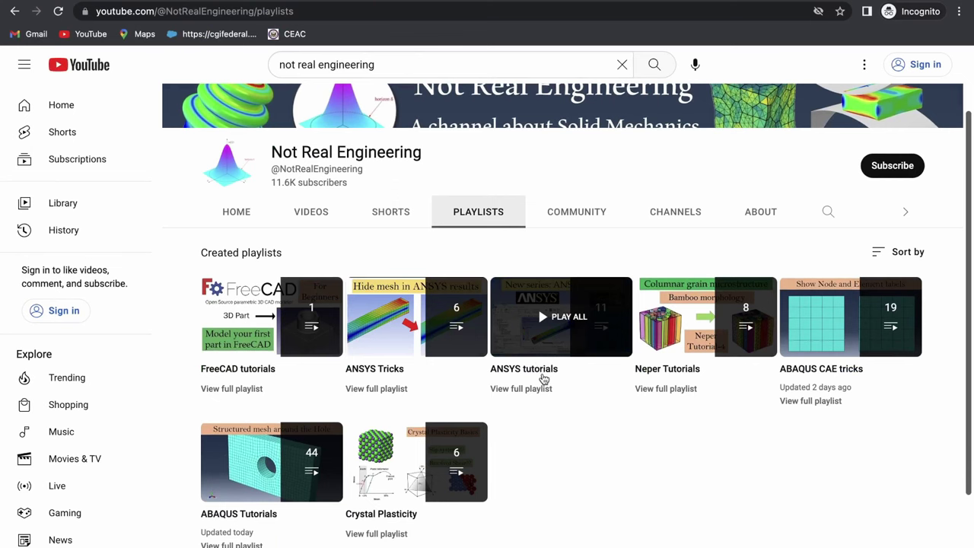
left_click(542, 379)
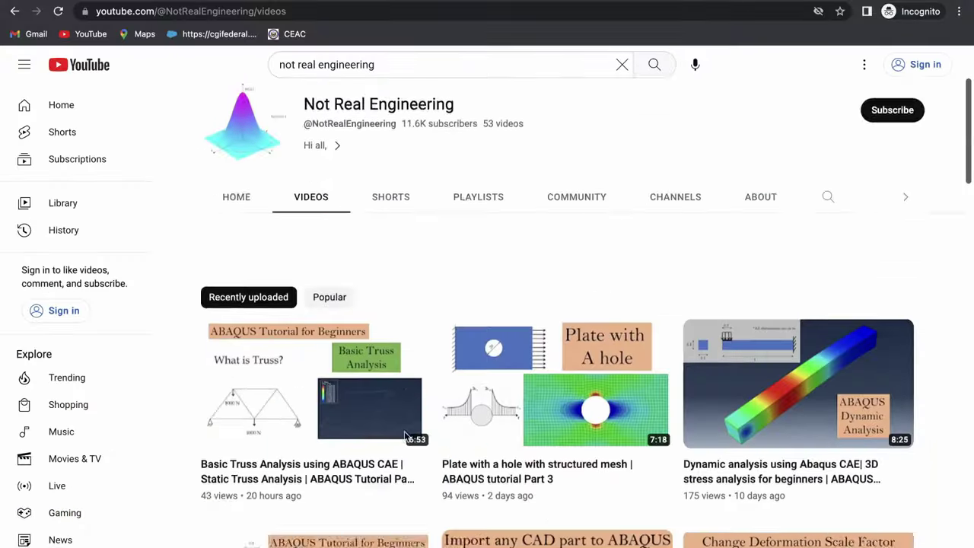
scroll(406, 438, "down", 3)
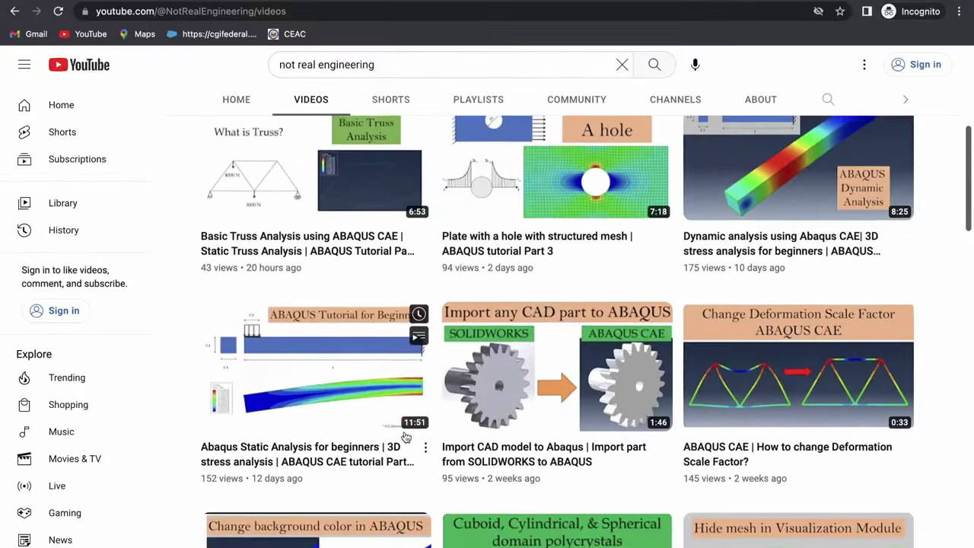
scroll(407, 438, "up", 1)
scroll(407, 437, "up", 5)
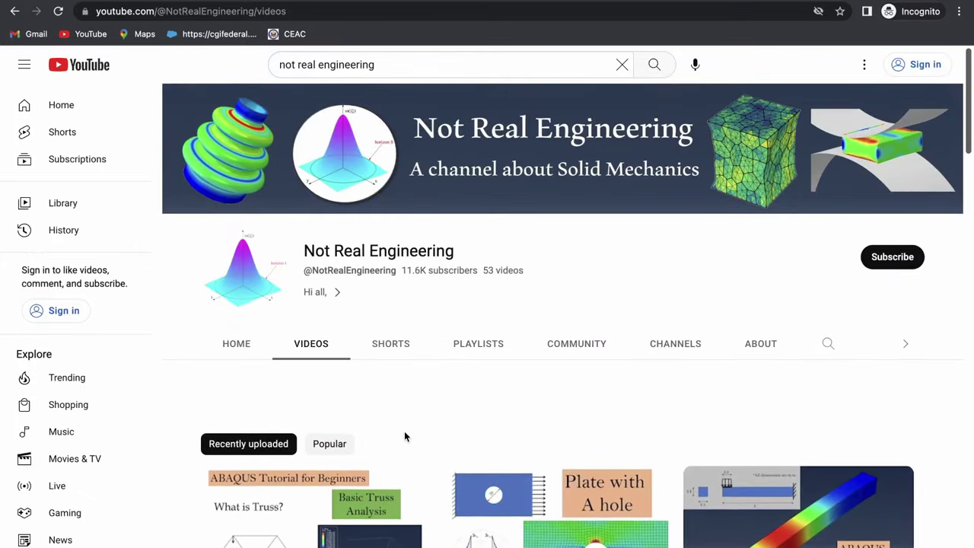